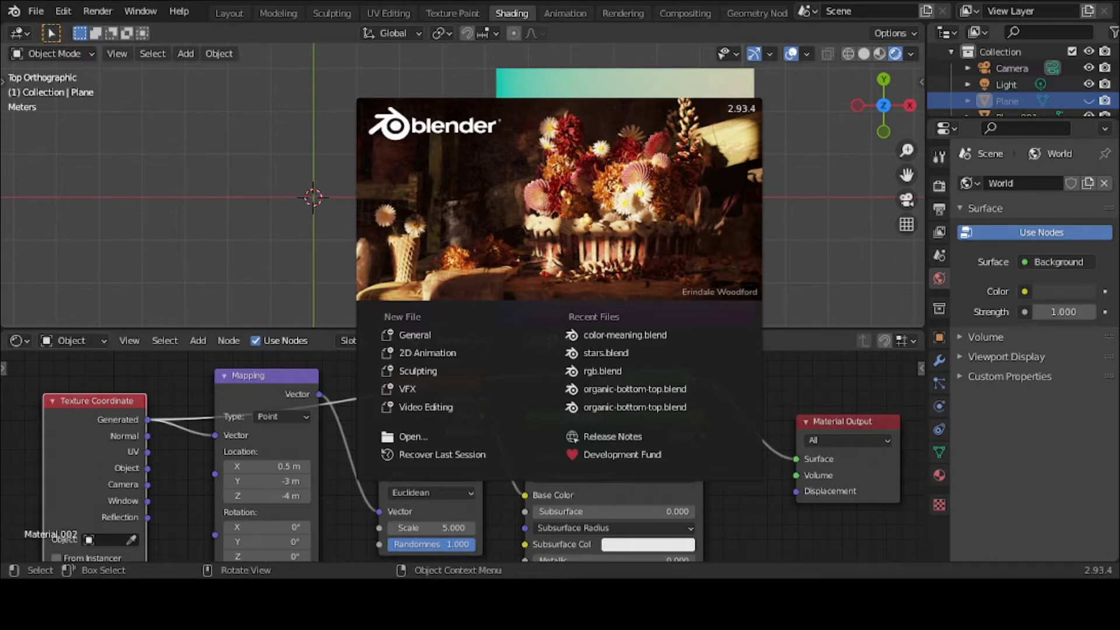
Dismiss the splash screen, select the visible plane, and reposition the Viewer and Texture Coordinate nodes of its material
left_click(719, 149)
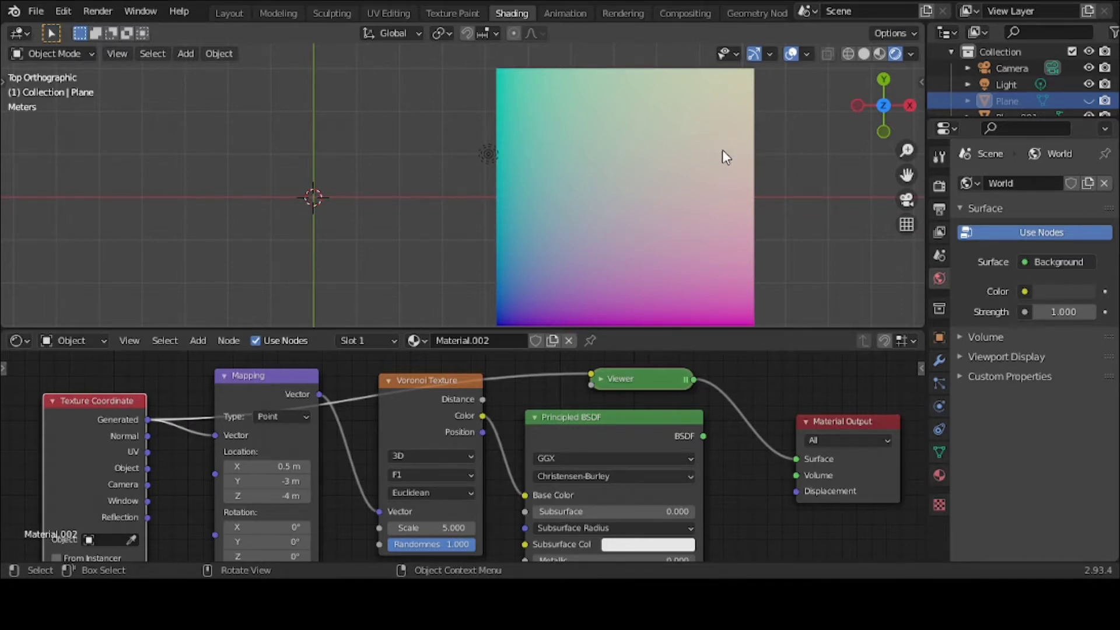
left_click(702, 157)
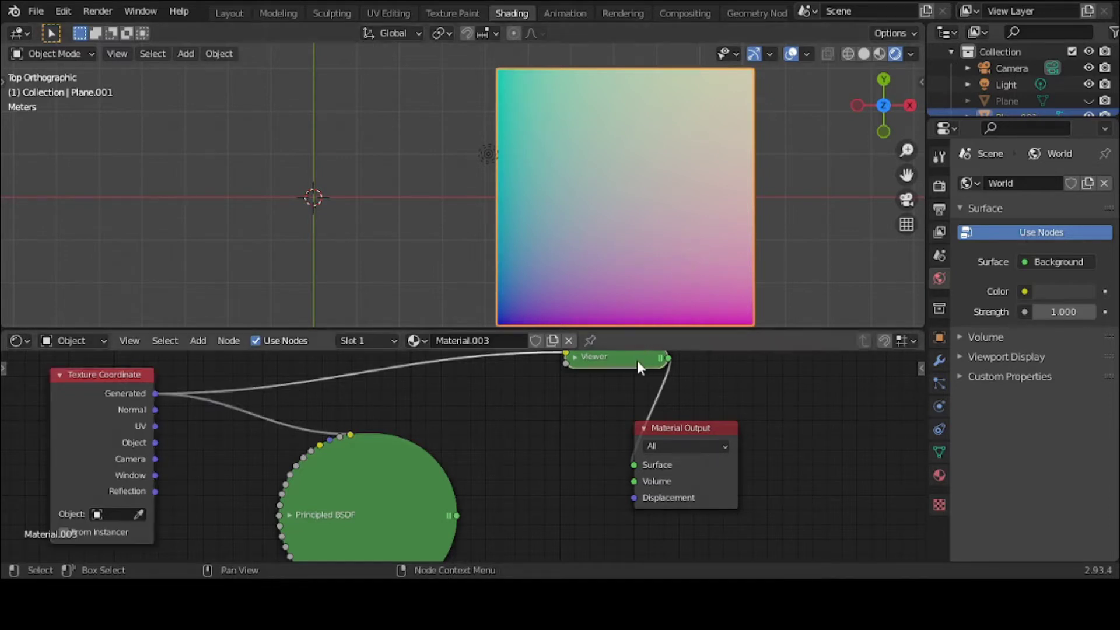
left_click_drag(637, 360, 591, 380)
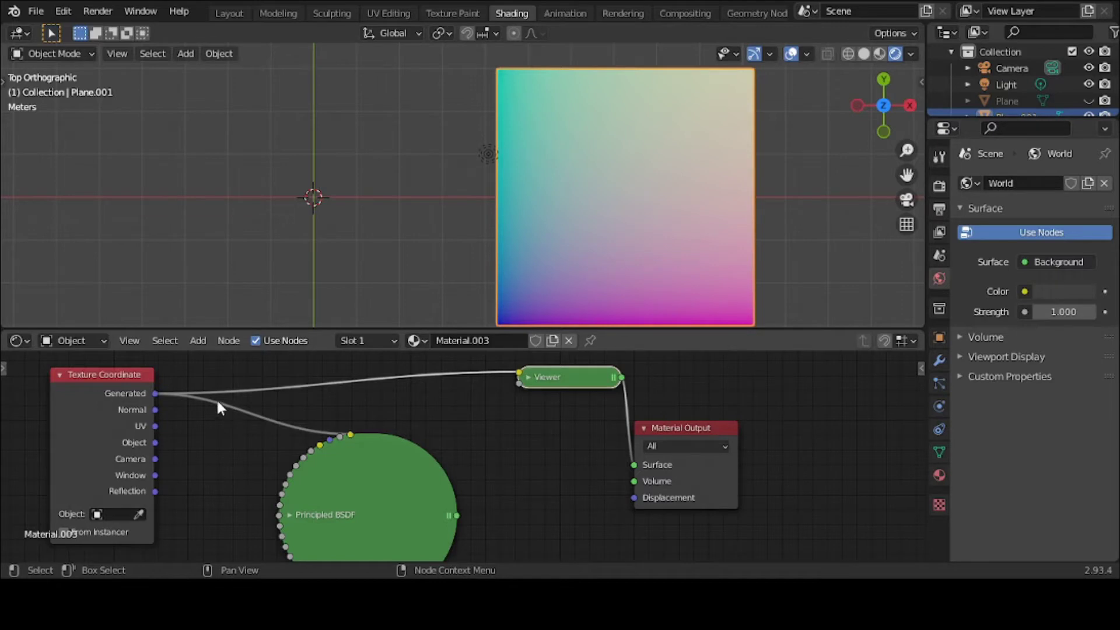
left_click_drag(111, 376, 153, 368)
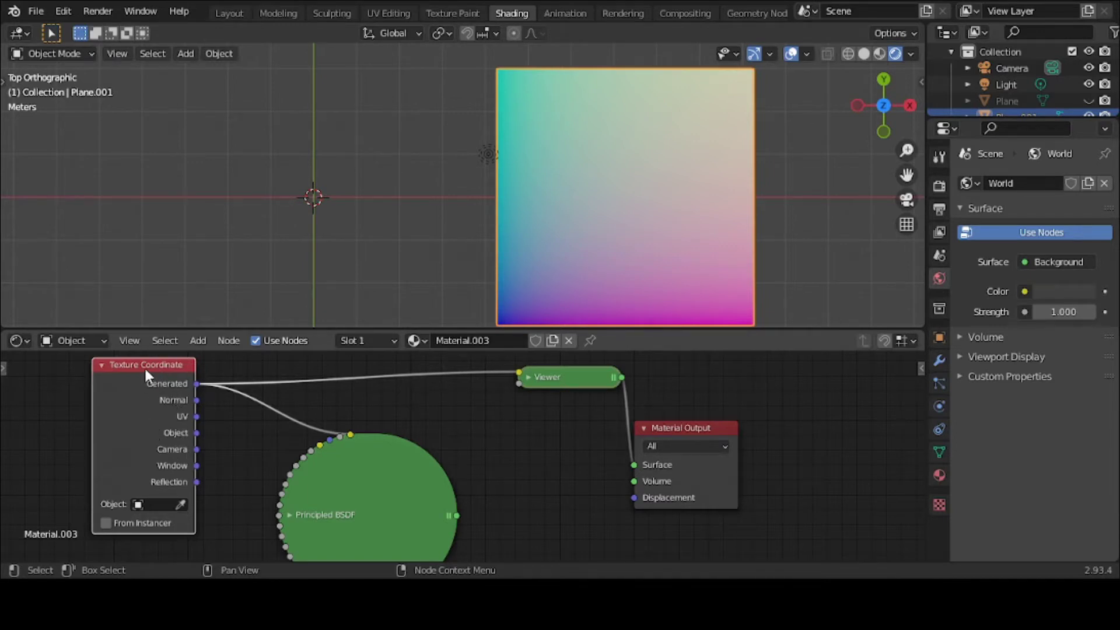
left_click_drag(145, 365, 128, 362)
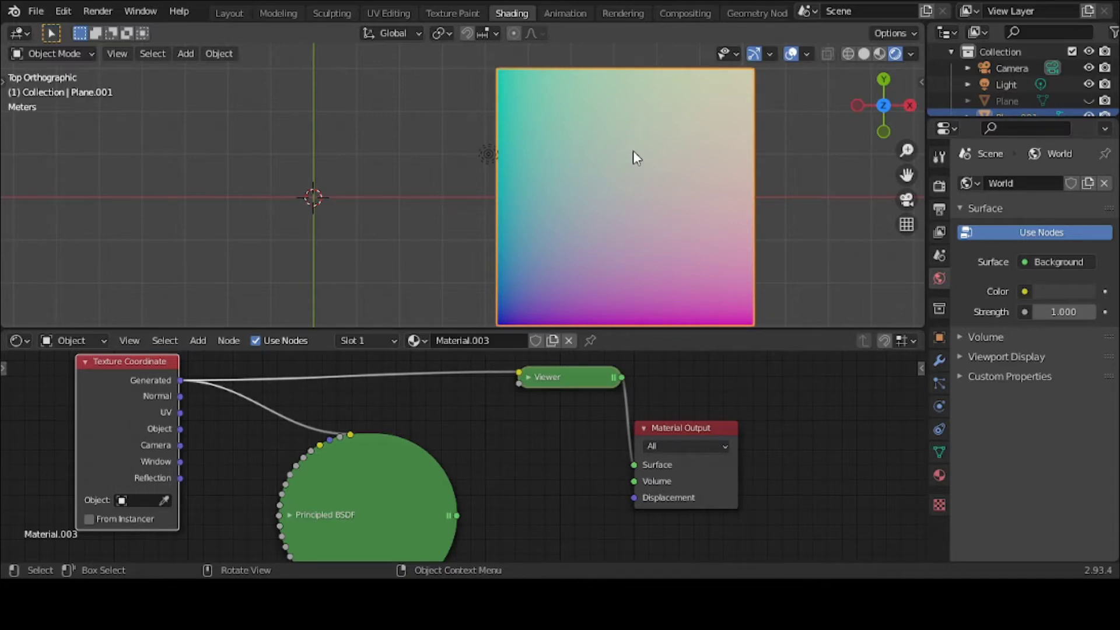
Unhide the first plane, hide the second one, and select the first plane to show its shader nodes
key("alt+h")
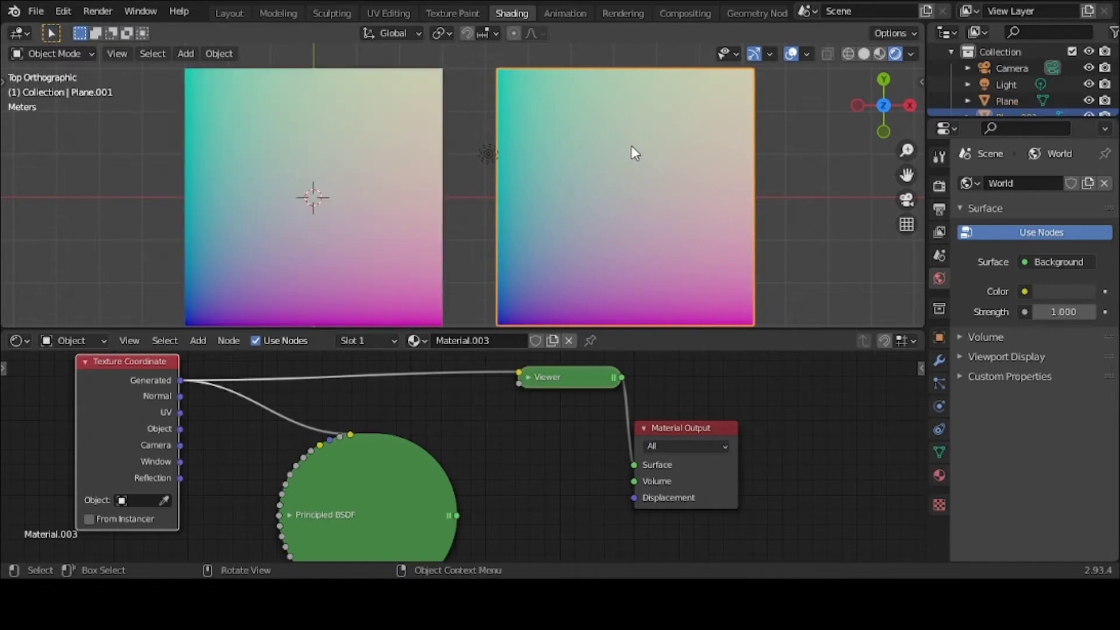
key("h")
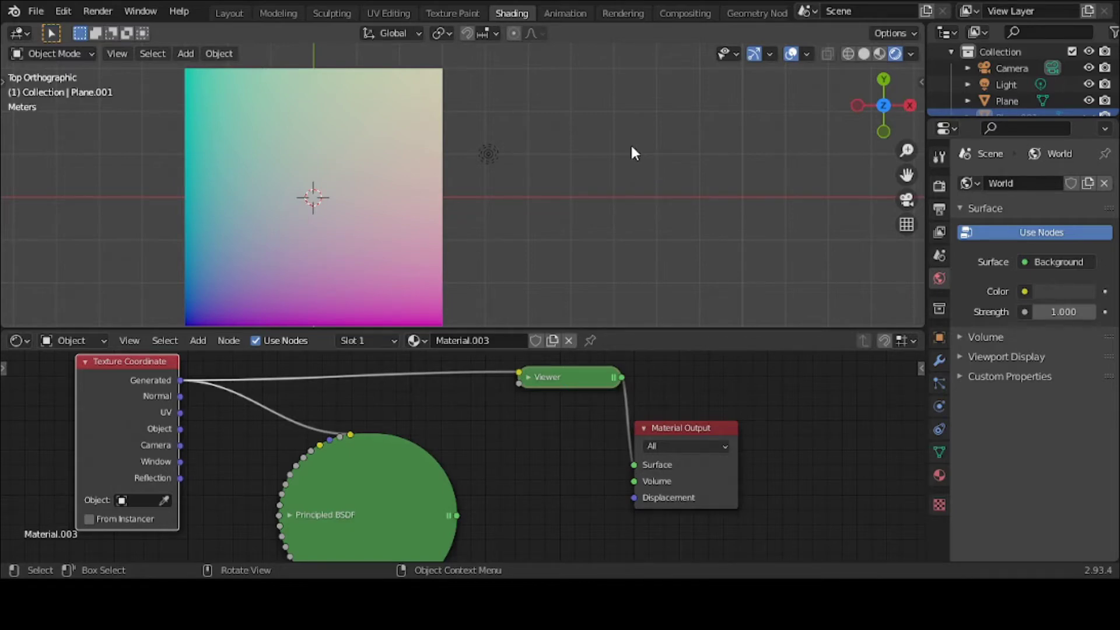
left_click(350, 169)
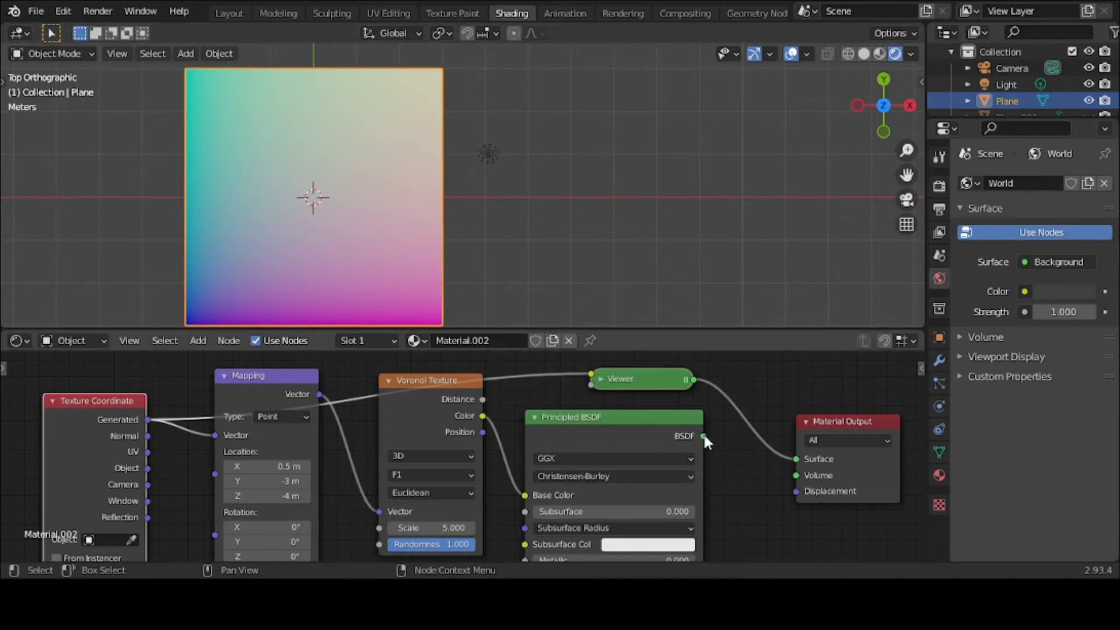
Connect the Principled BSDF to the material's Surface and set the Mapping Location to X -0.3 m and Y 4.4 m
left_click_drag(704, 437, 796, 459)
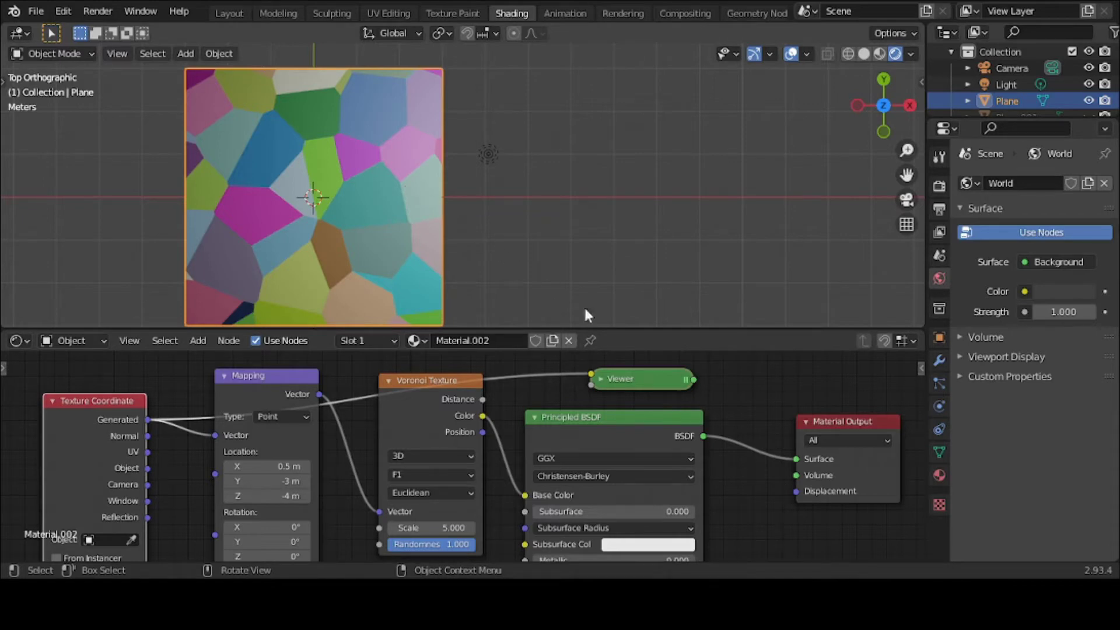
left_click_drag(694, 380, 800, 460)
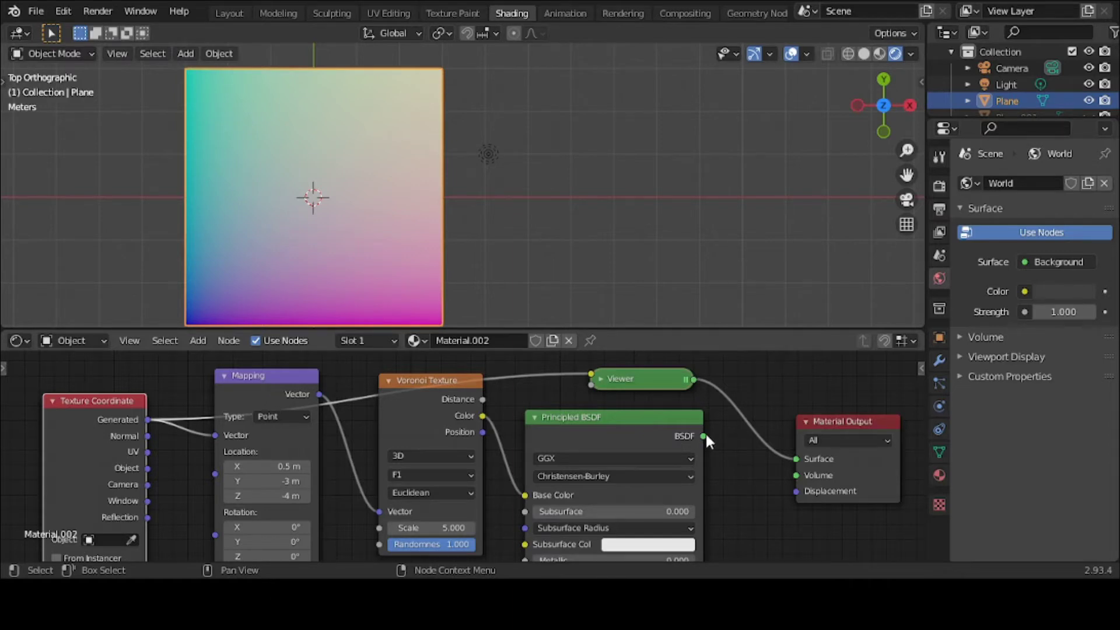
left_click_drag(705, 437, 797, 460)
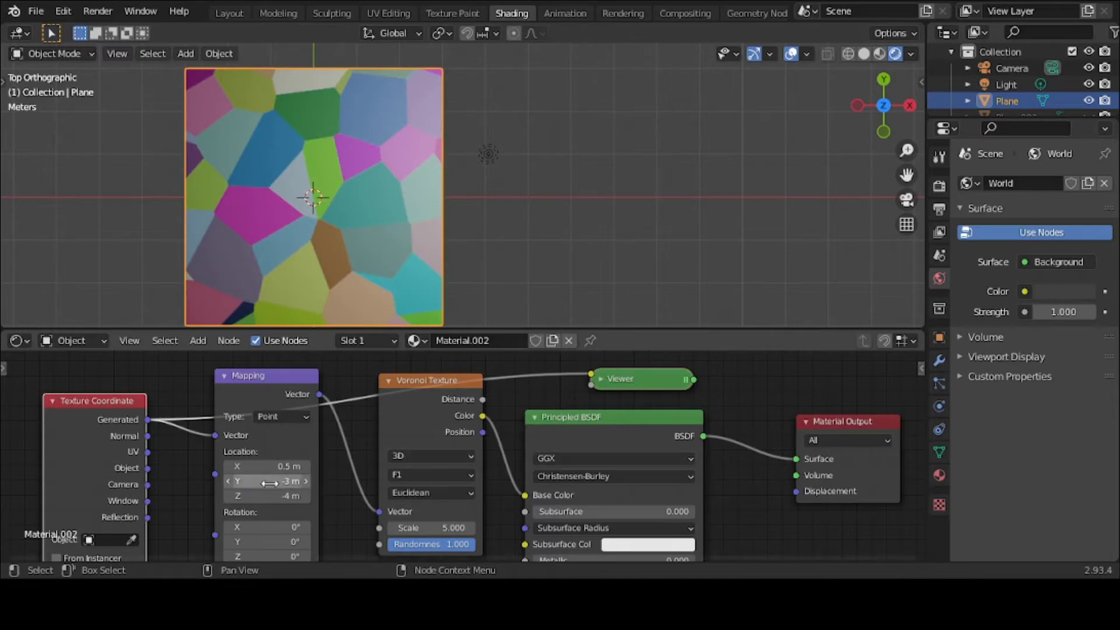
left_click_drag(268, 466, 205, 466)
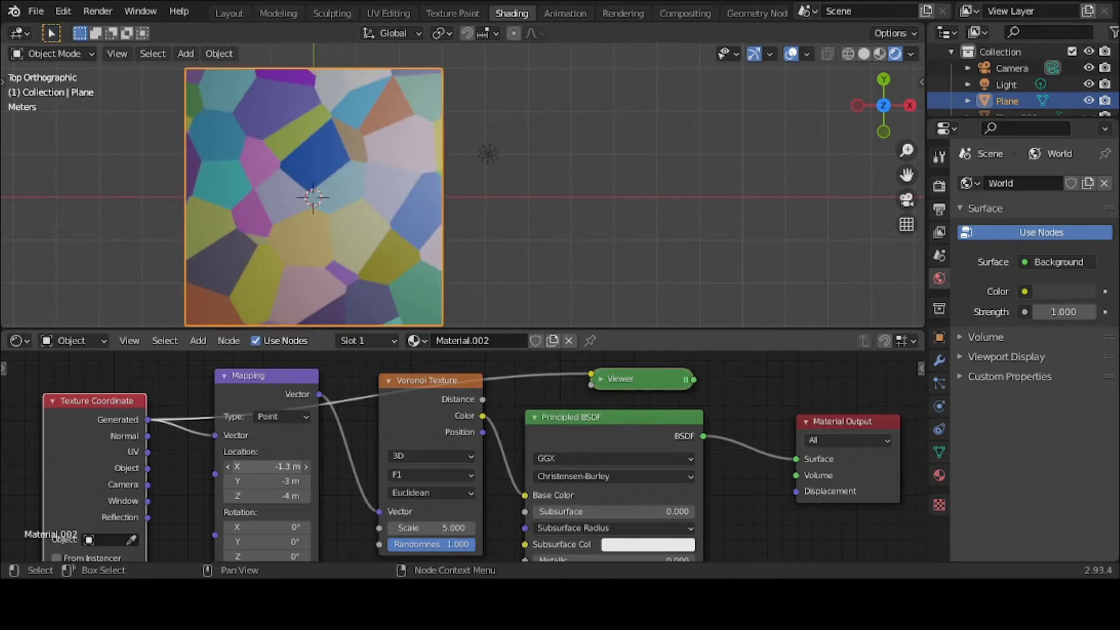
left_click_drag(206, 467, 518, 481)
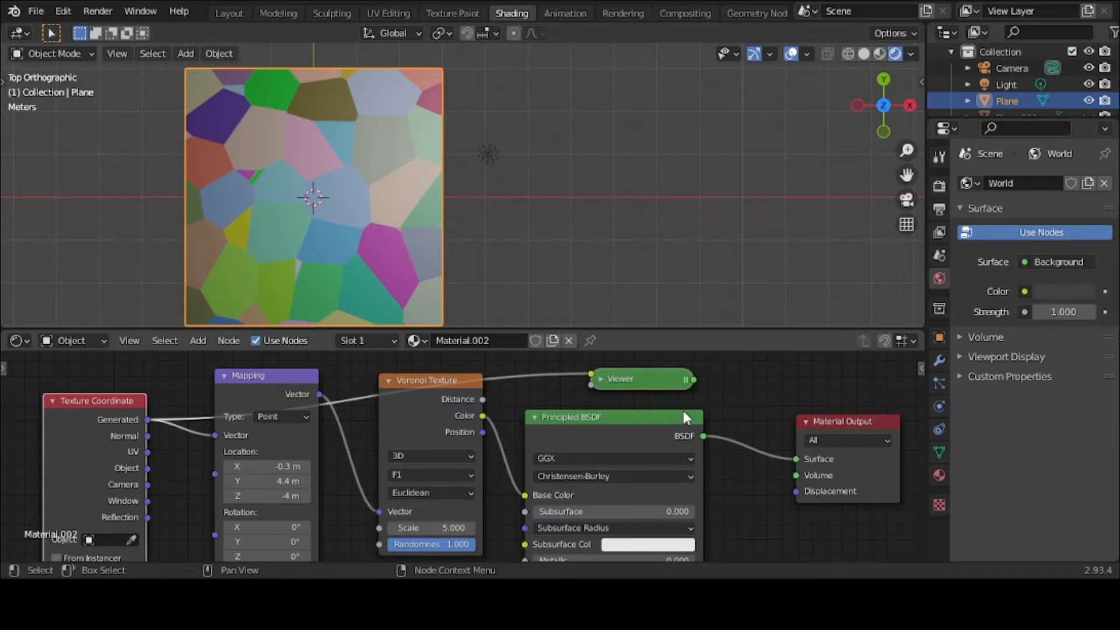
Link the Viewer to Surface and move the Texture Coordinate links from Generated to Normal, inspecting the plane before restoring the top view
left_click_drag(694, 381, 797, 458)
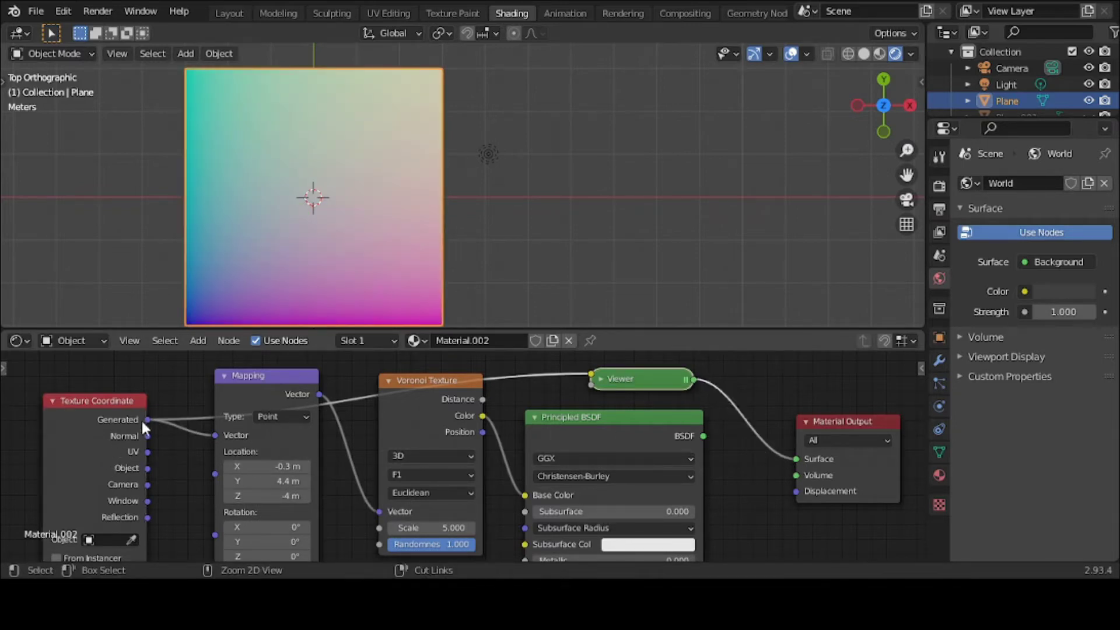
left_click_drag(147, 420, 147, 435, "ctrl")
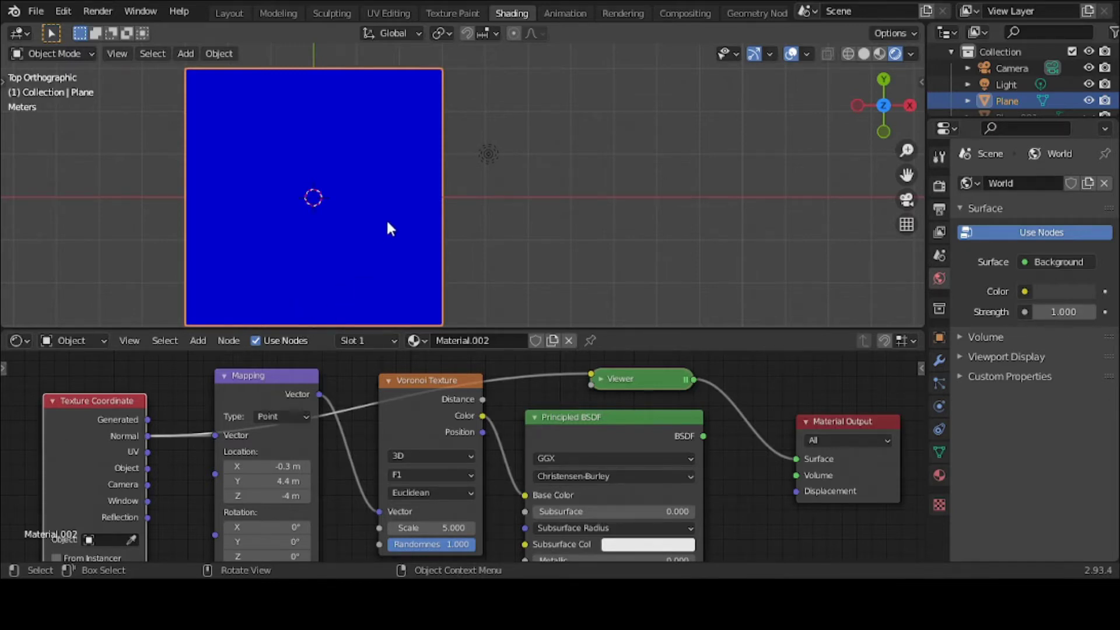
middle_click_drag(390, 227, 387, 154)
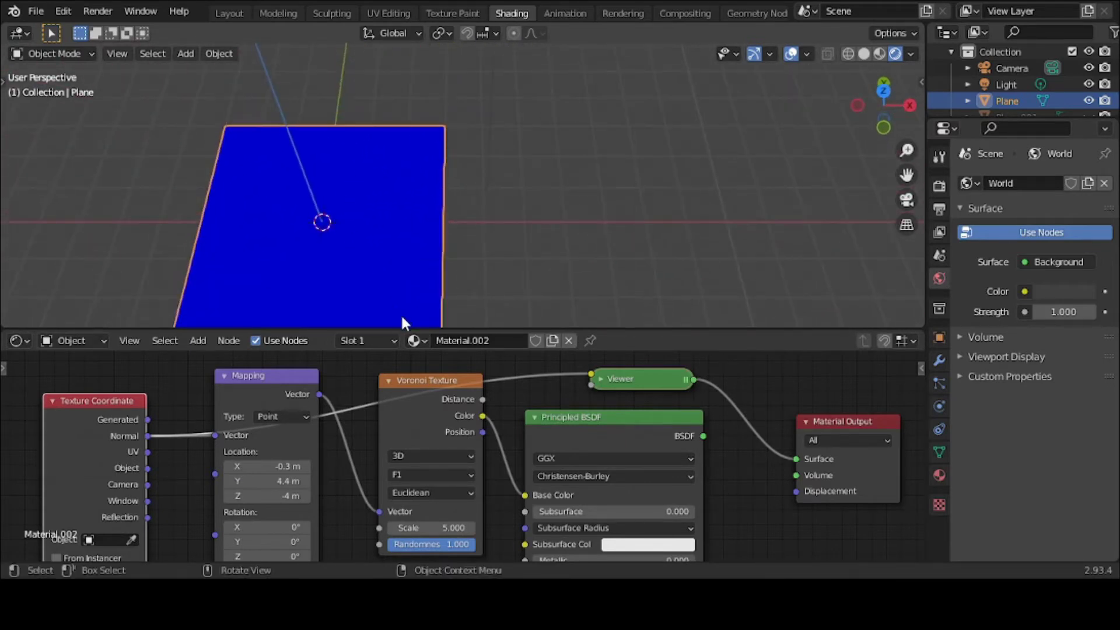
key("grave")
left_click(433, 197)
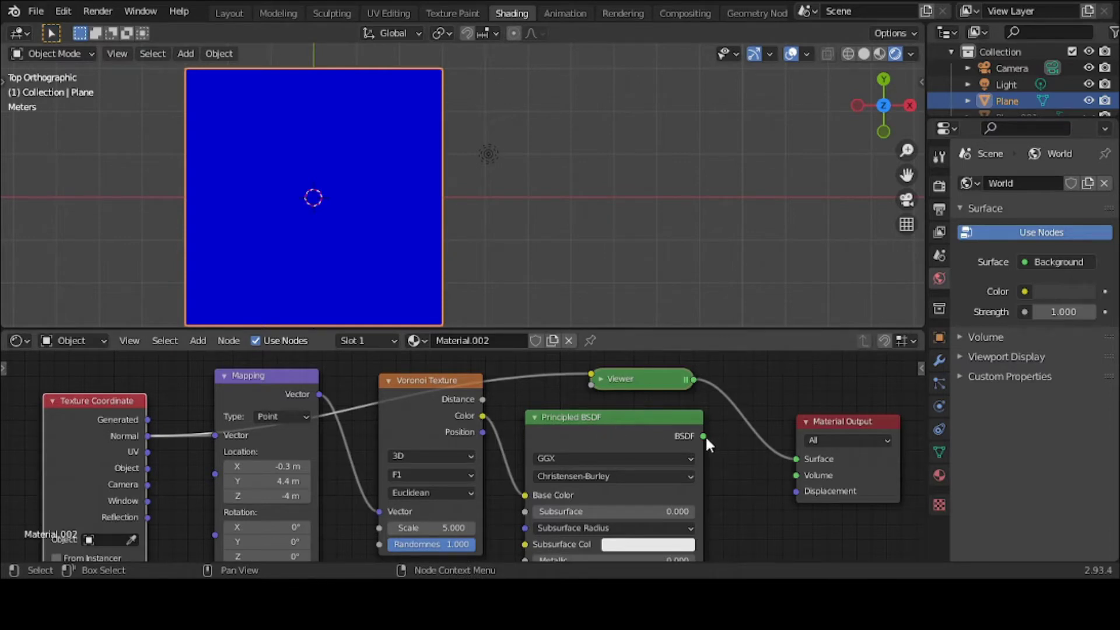
Link the Principled BSDF to Surface and set the Mapping Location to X 8 m and Y 12.7 m
left_click_drag(707, 439, 795, 460)
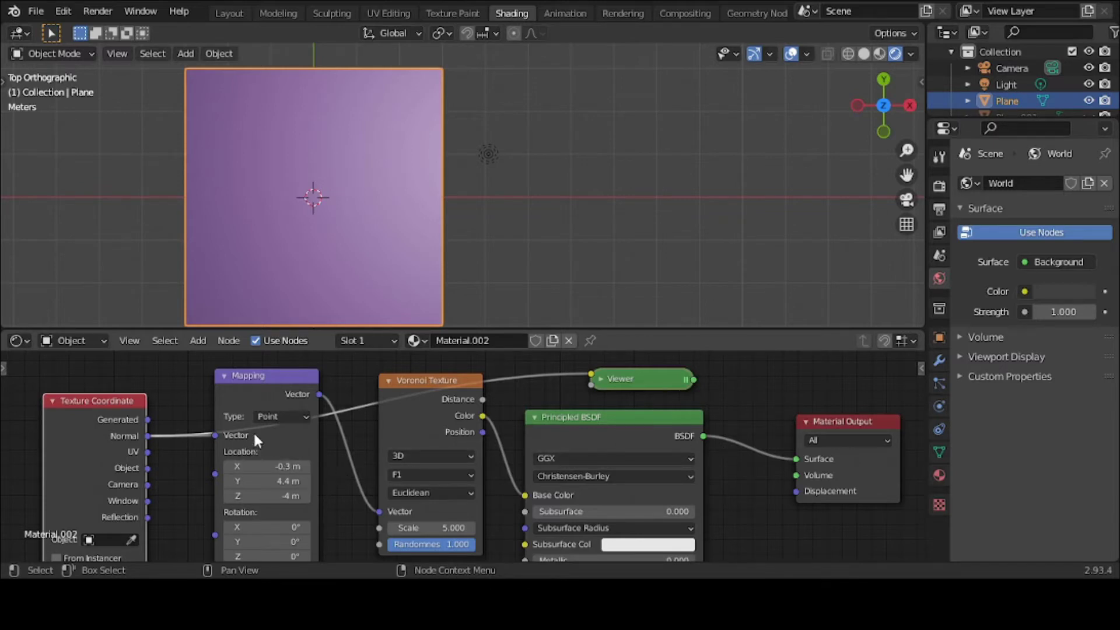
left_click_drag(267, 467, 310, 481)
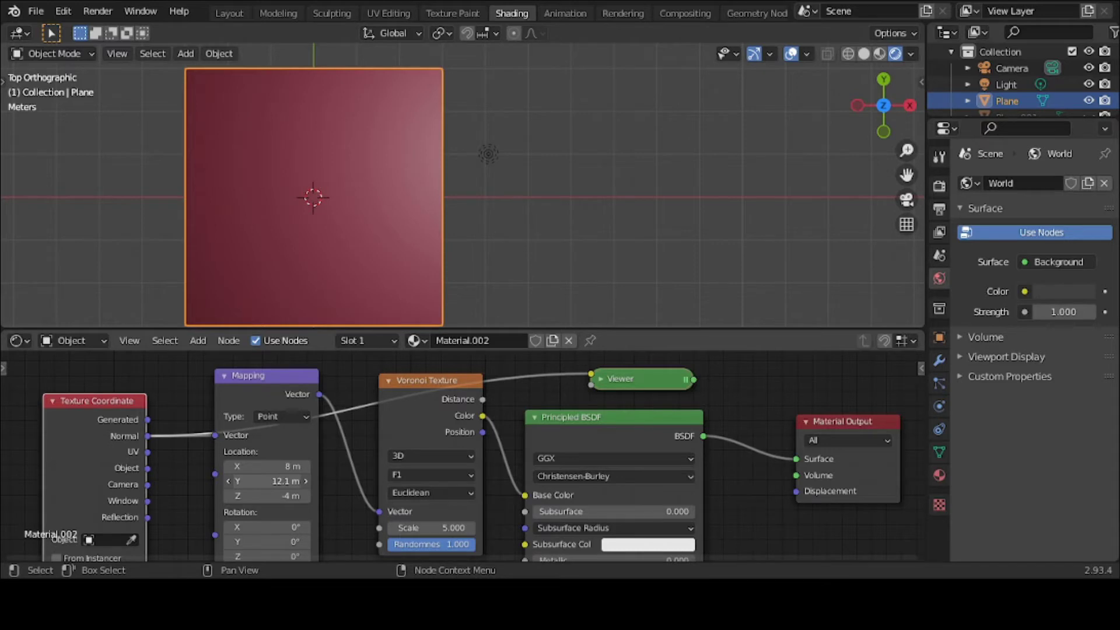
left_click_drag(310, 481, 312, 480)
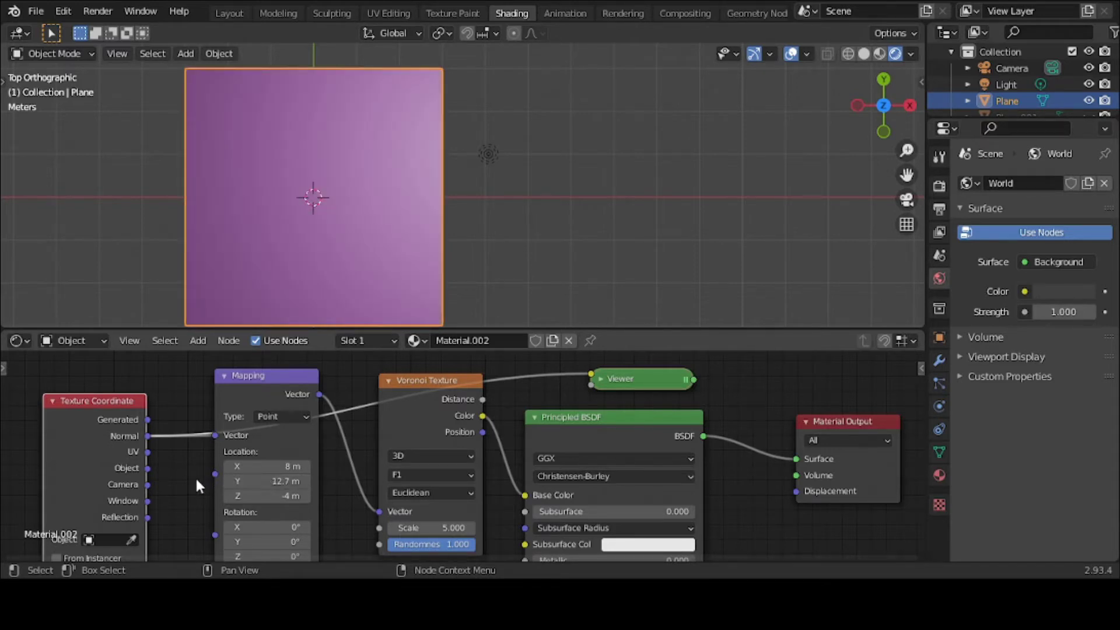
Preview the Viewer output on Surface, restore the Principled BSDF link, and set the Mapping Location Y to 15.9 m
left_click_drag(694, 379, 792, 460)
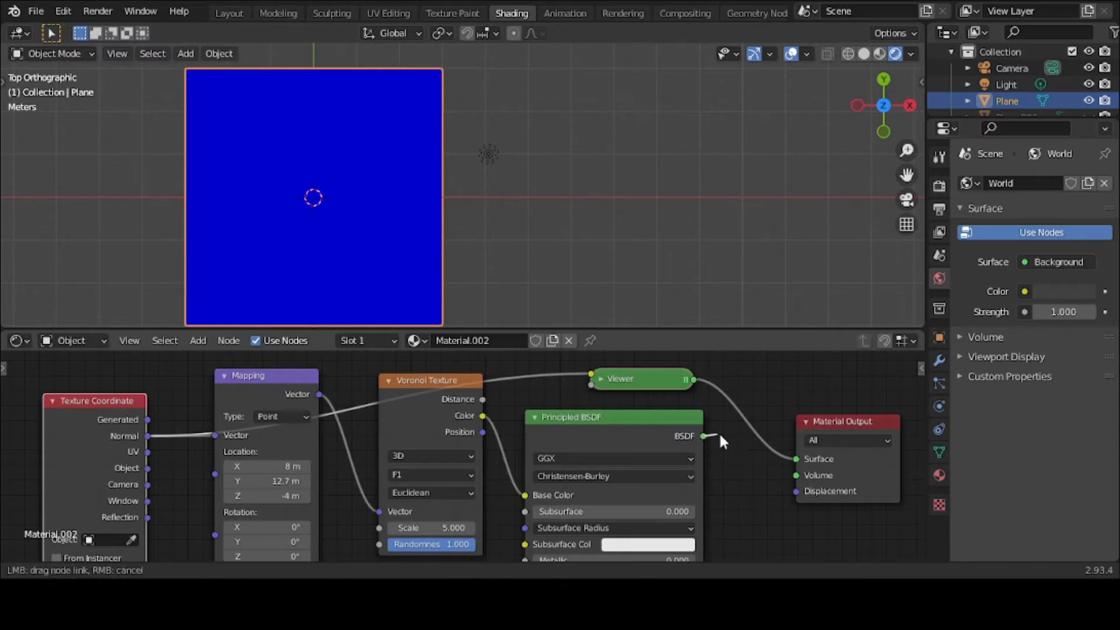
left_click_drag(719, 432, 787, 455)
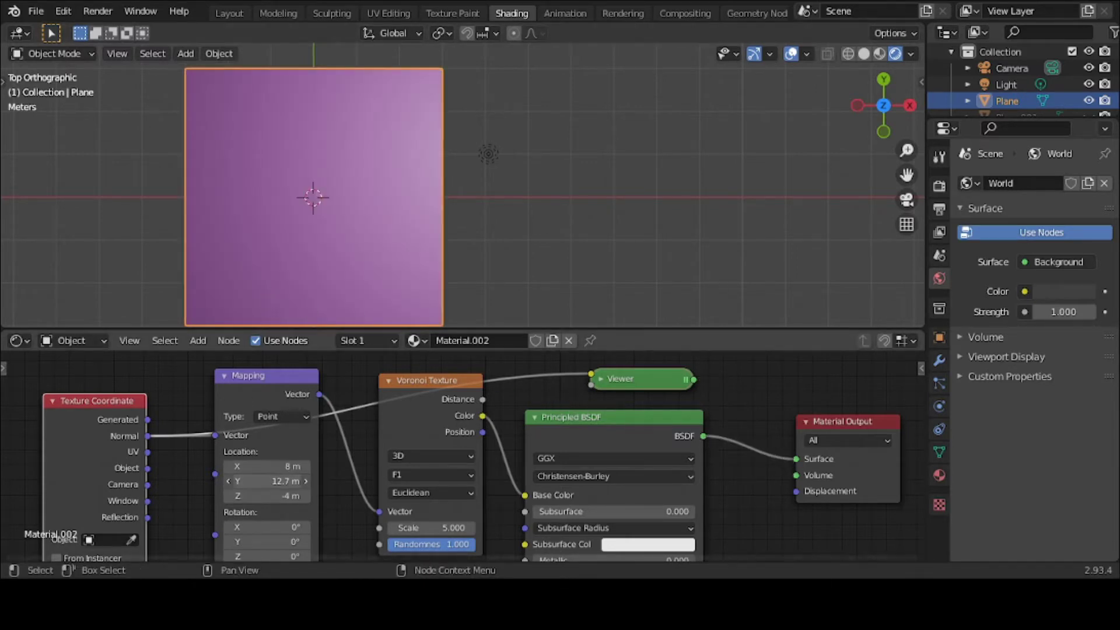
left_click_drag(258, 481, 282, 482)
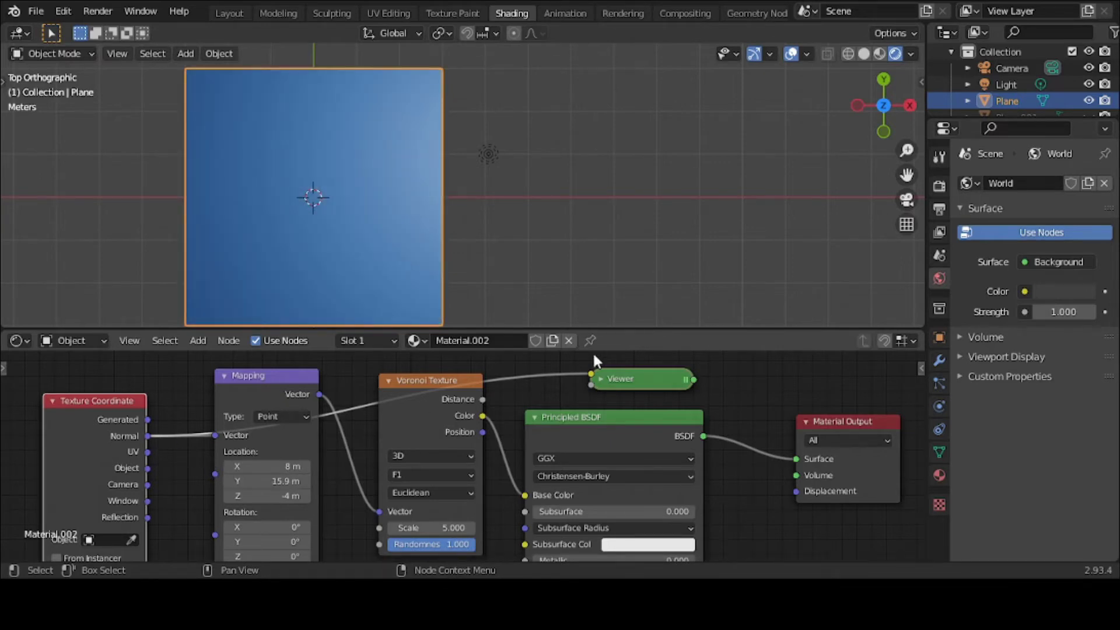
Link the Viewer to Surface and move the Texture Coordinate links from the Normal output to UV
left_click_drag(706, 394, 800, 459)
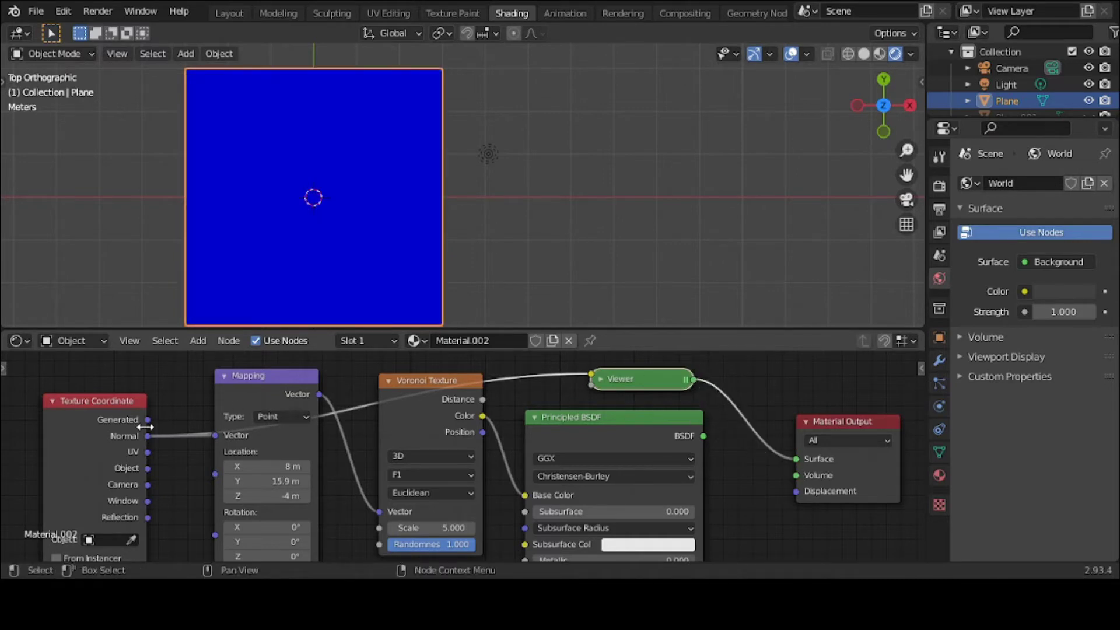
key("ctrl")
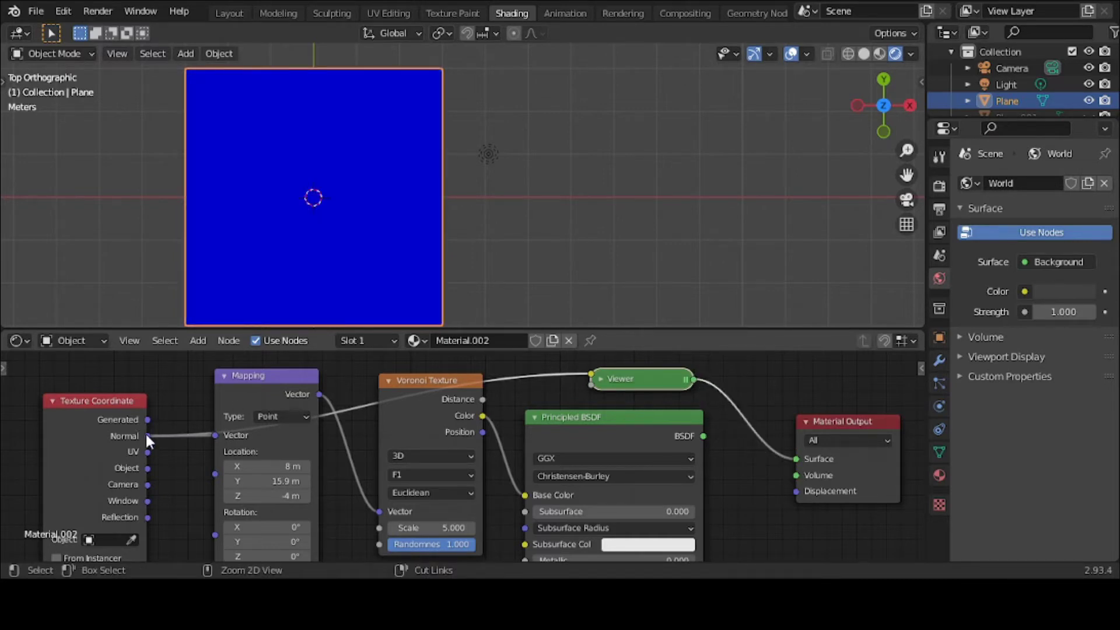
left_click_drag(147, 437, 149, 451, "ctrl")
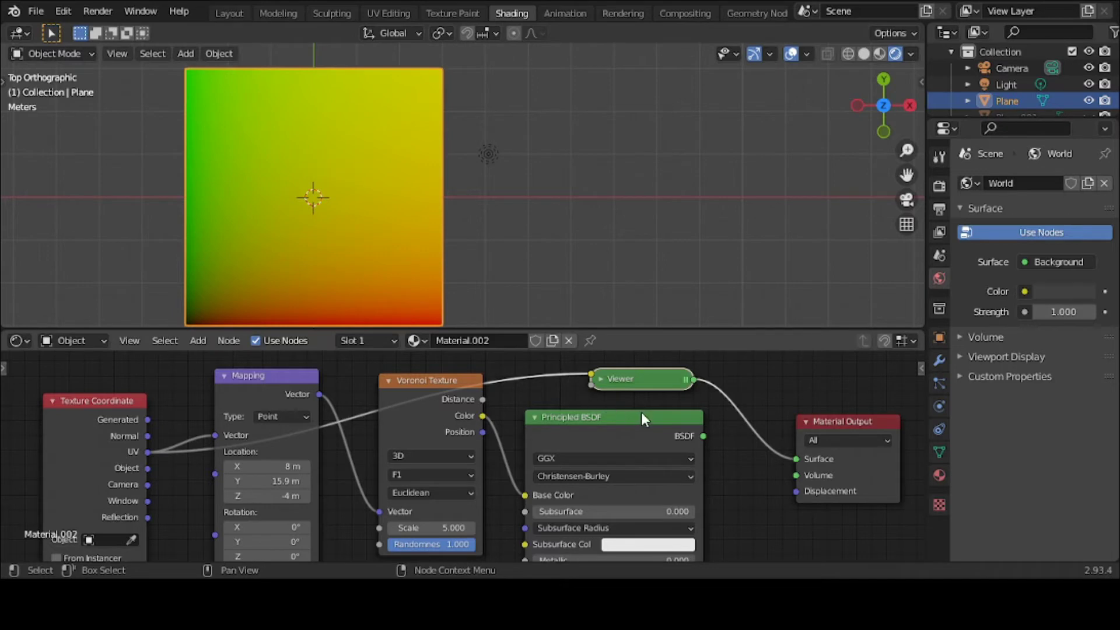
Connect the Principled BSDF to Surface and set the Mapping Location to X 12.1 m, Y 12.8 m and Z -1.8 m
left_click_drag(700, 435, 797, 463)
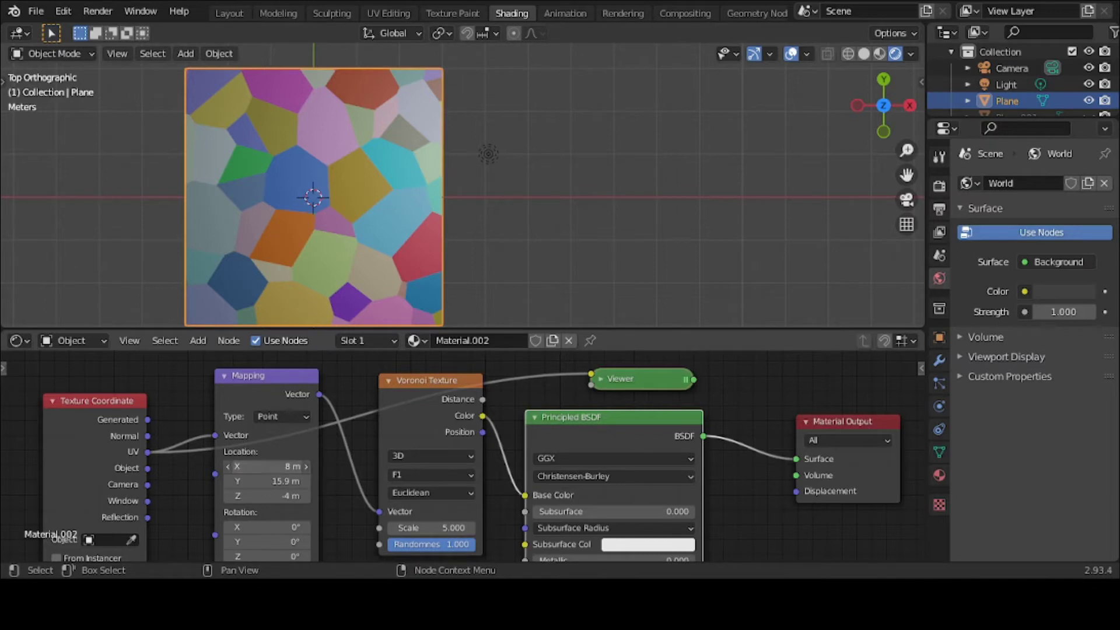
left_click_drag(262, 466, 309, 467)
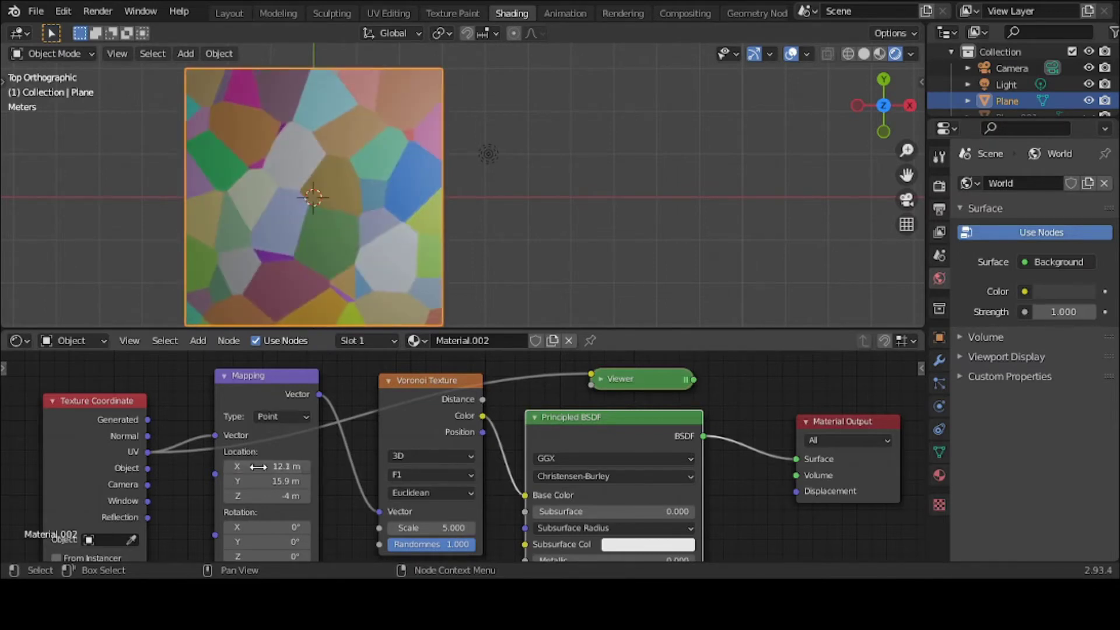
left_click_drag(260, 496, 241, 481)
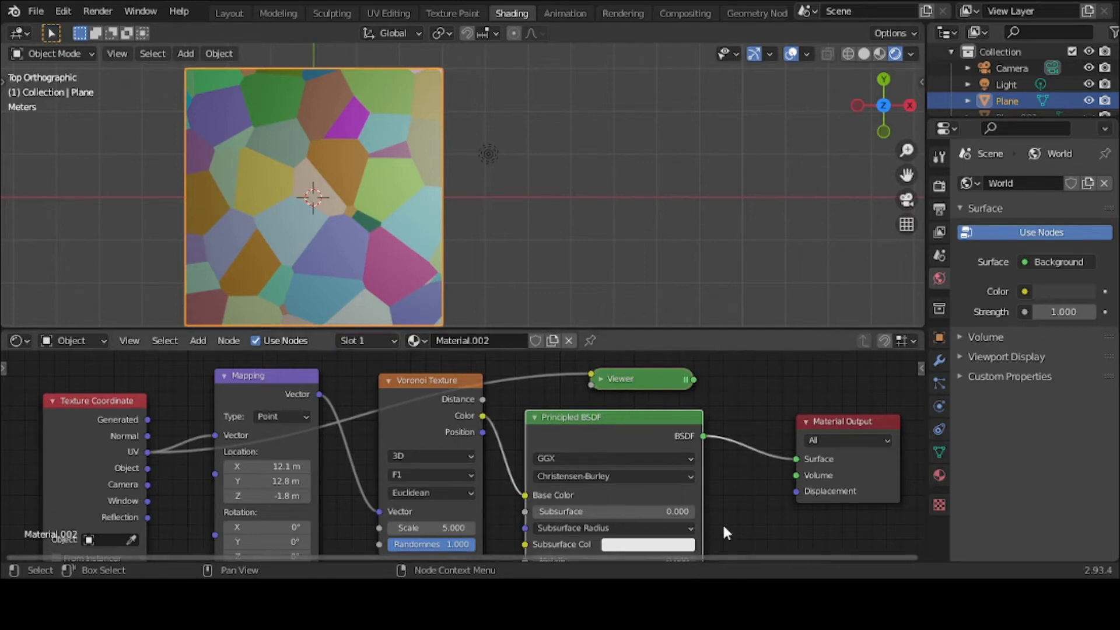
Link the Viewer to Surface and move the Texture Coordinate links from the UV output to Object
left_click_drag(696, 380, 795, 460)
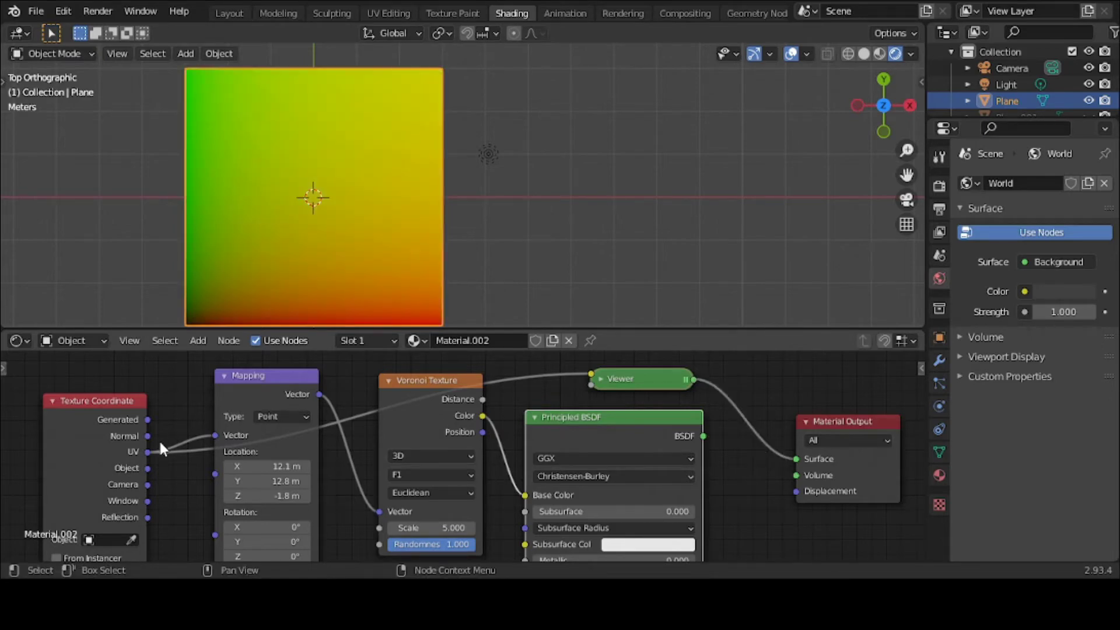
left_click_drag(149, 452, 152, 466)
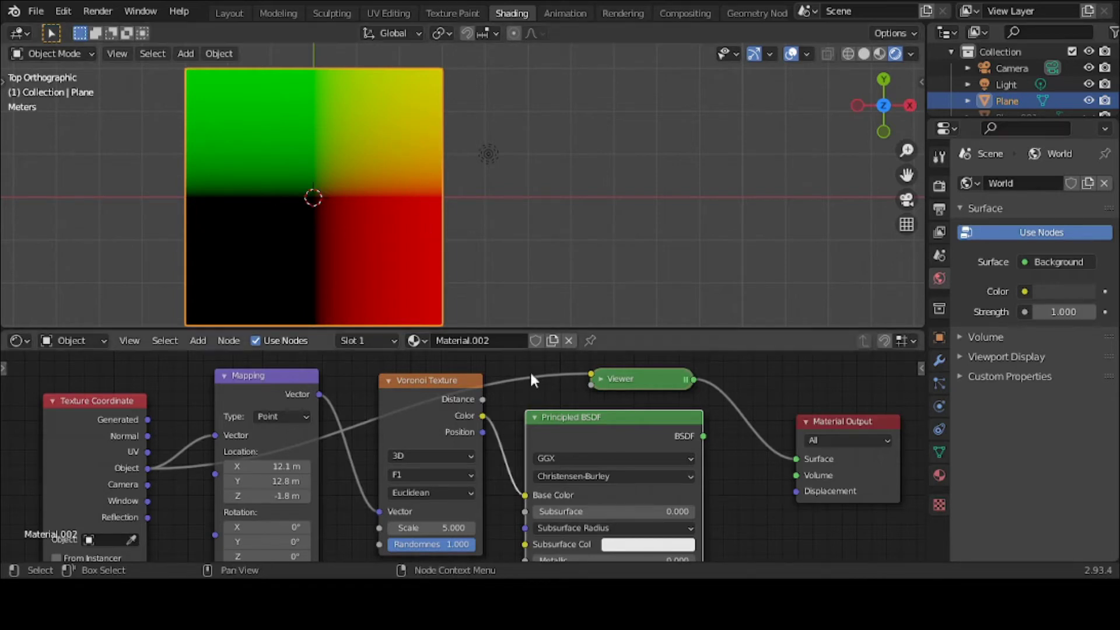
Compare the Voronoi material with the Viewer's Object-coordinate colours, leaving the Principled BSDF connected to Surface
left_click_drag(704, 436, 797, 459)
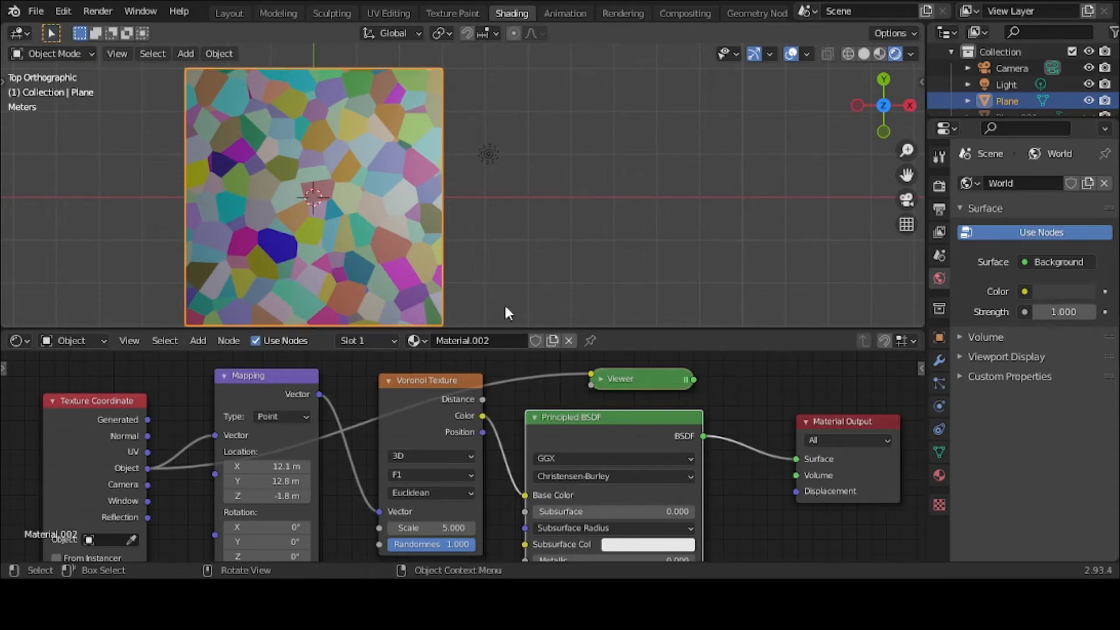
left_click_drag(700, 382, 797, 459)
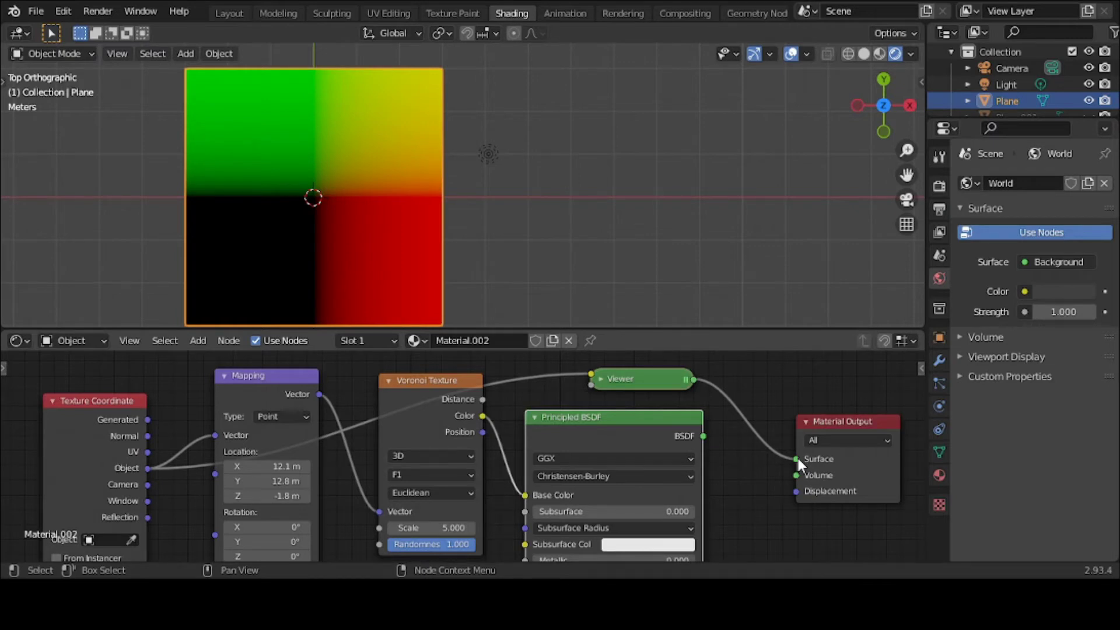
left_click_drag(704, 438, 789, 459)
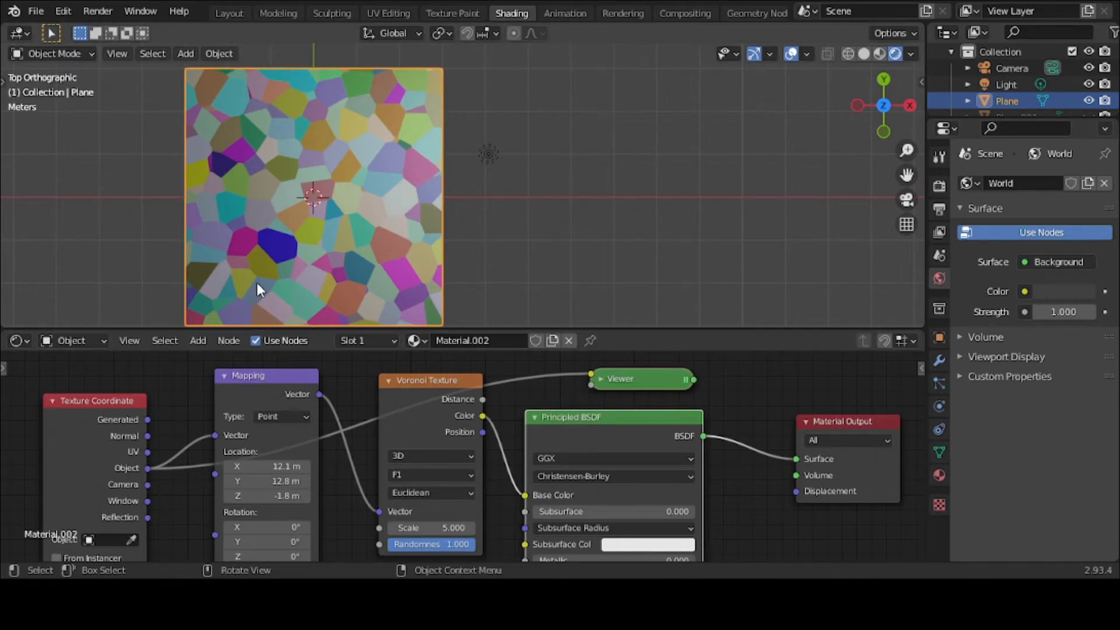
middle_click_drag(256, 283, 225, 250)
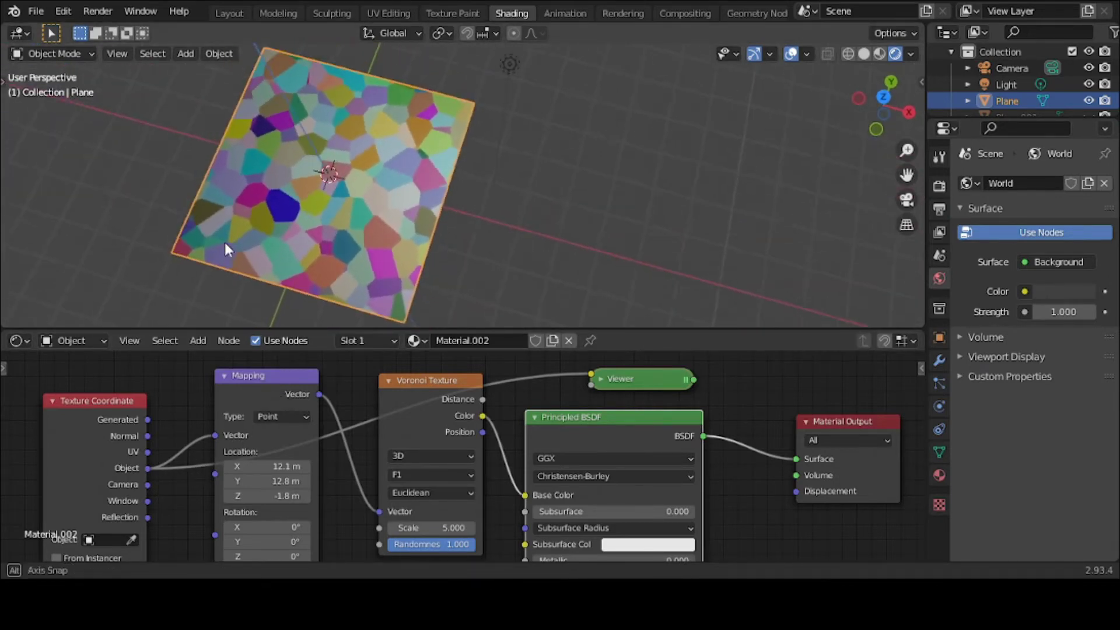
Link the Viewer to Surface, switch to the top view and move the Texture Coordinate links from the Object output to Camera
left_click_drag(694, 380, 799, 432)
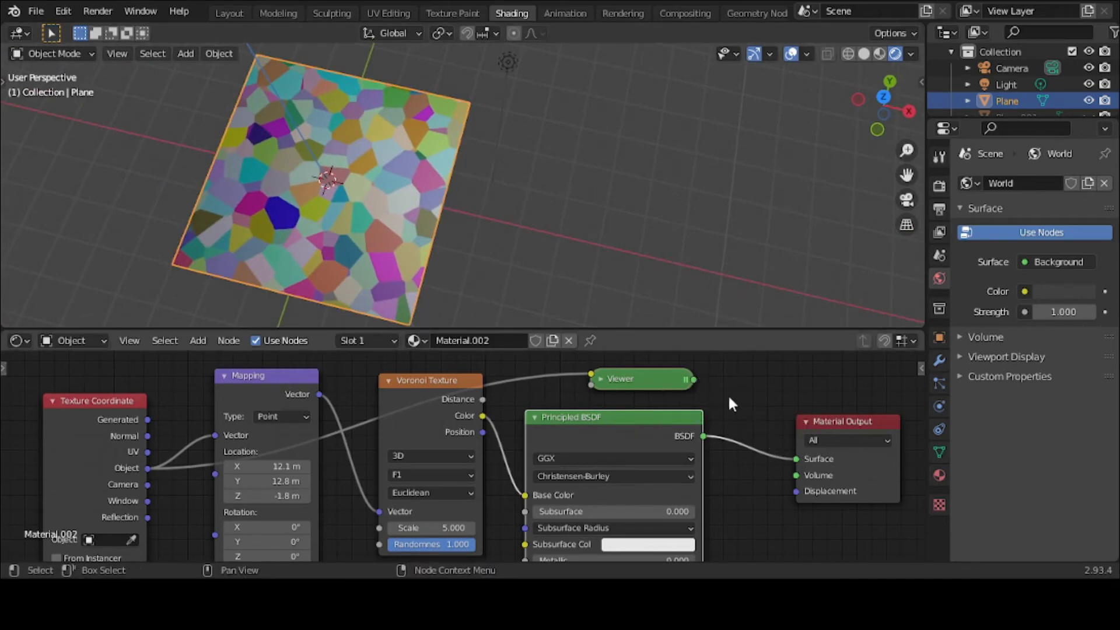
left_click_drag(694, 380, 800, 461)
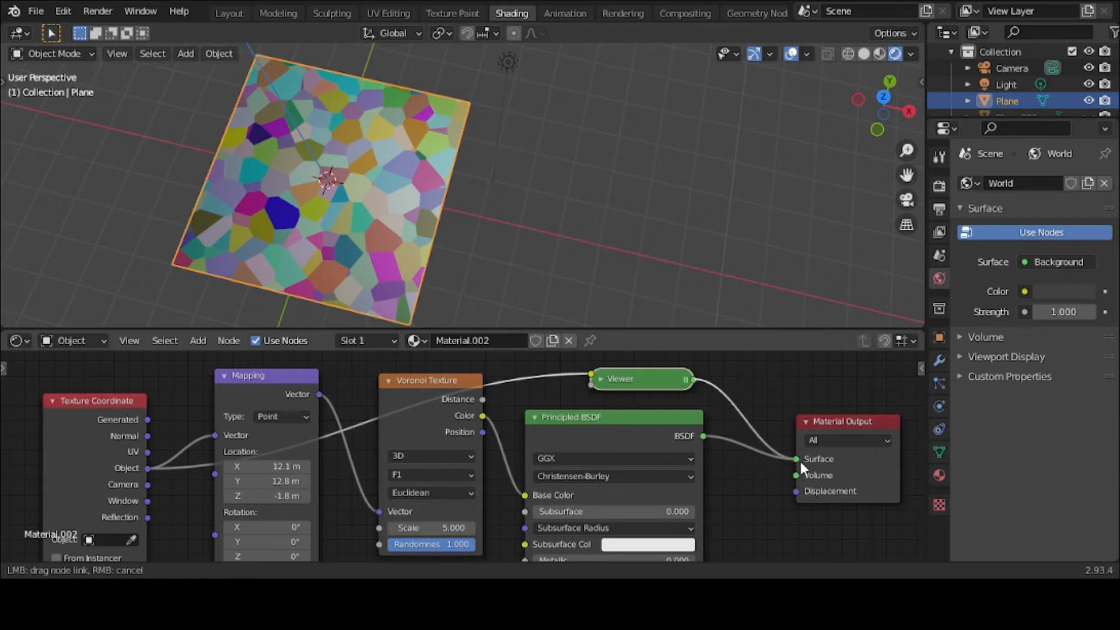
middle_click_drag(494, 204, 451, 200)
key("grave")
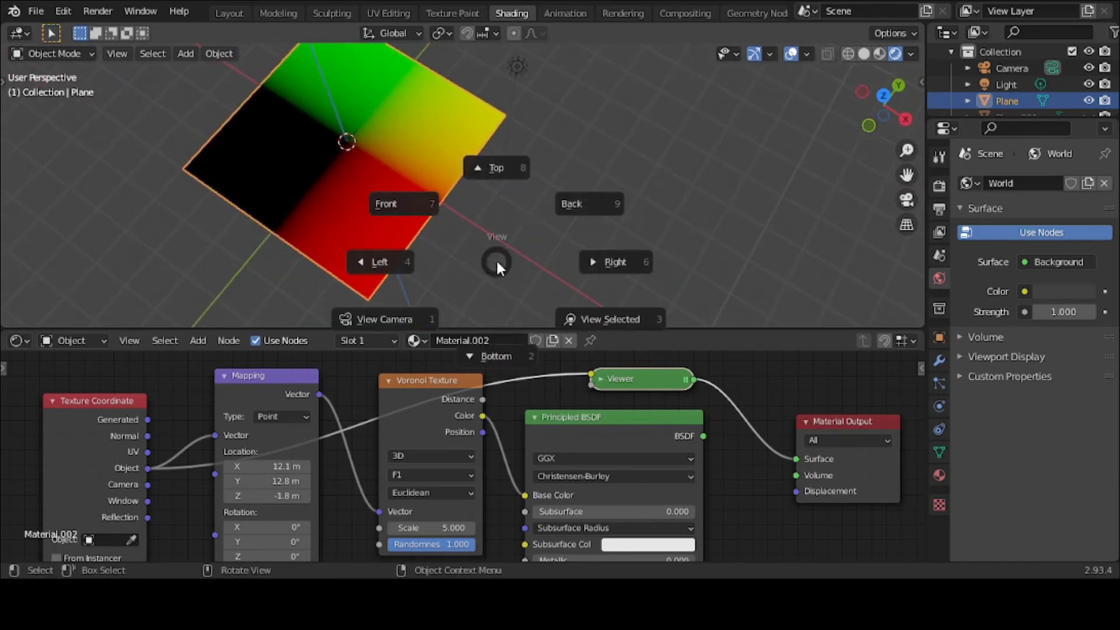
left_click(506, 181)
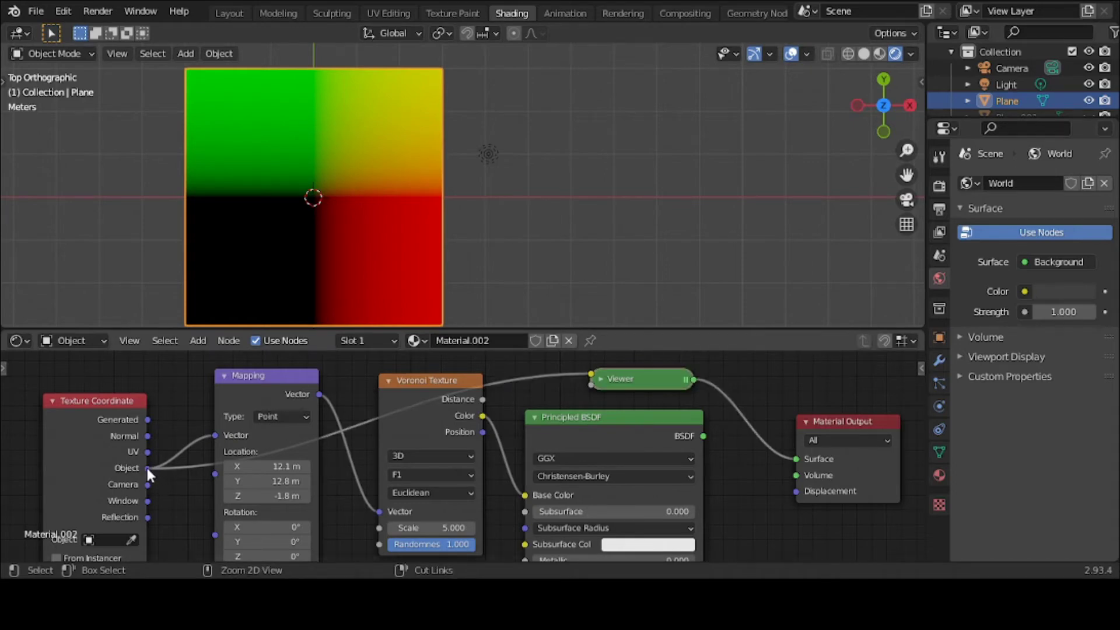
left_click_drag(147, 468, 148, 483, "ctrl")
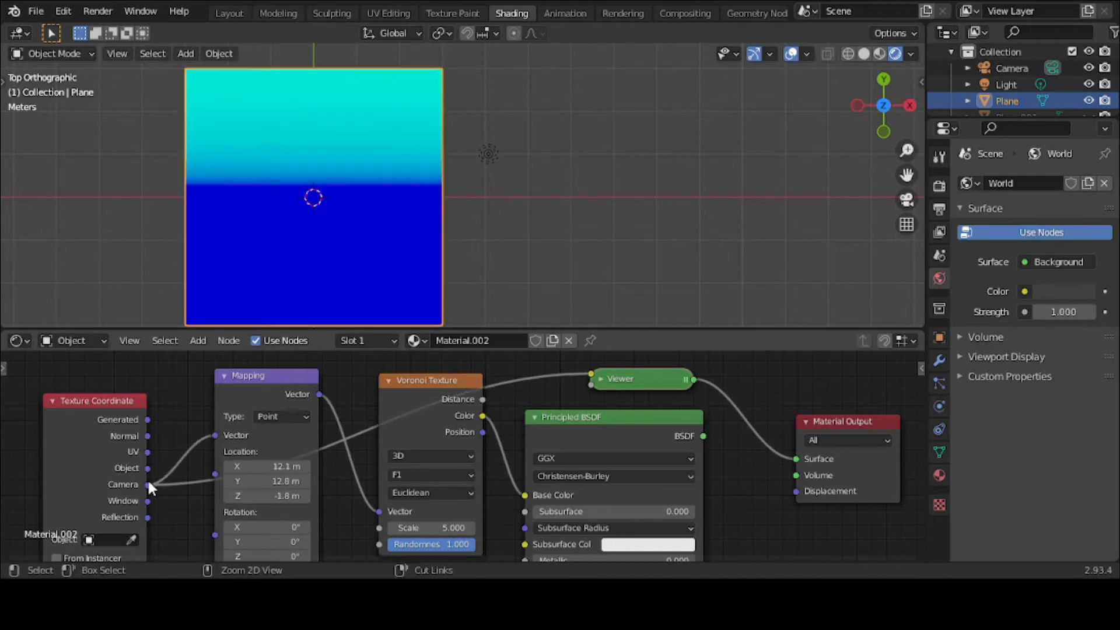
Examine the Viewer's Camera-coordinate colours on the plane from several angles and from above
middle_click_drag(378, 293, 439, 295)
middle_click_drag(457, 297, 220, 216)
middle_click_drag(478, 188, 775, 263)
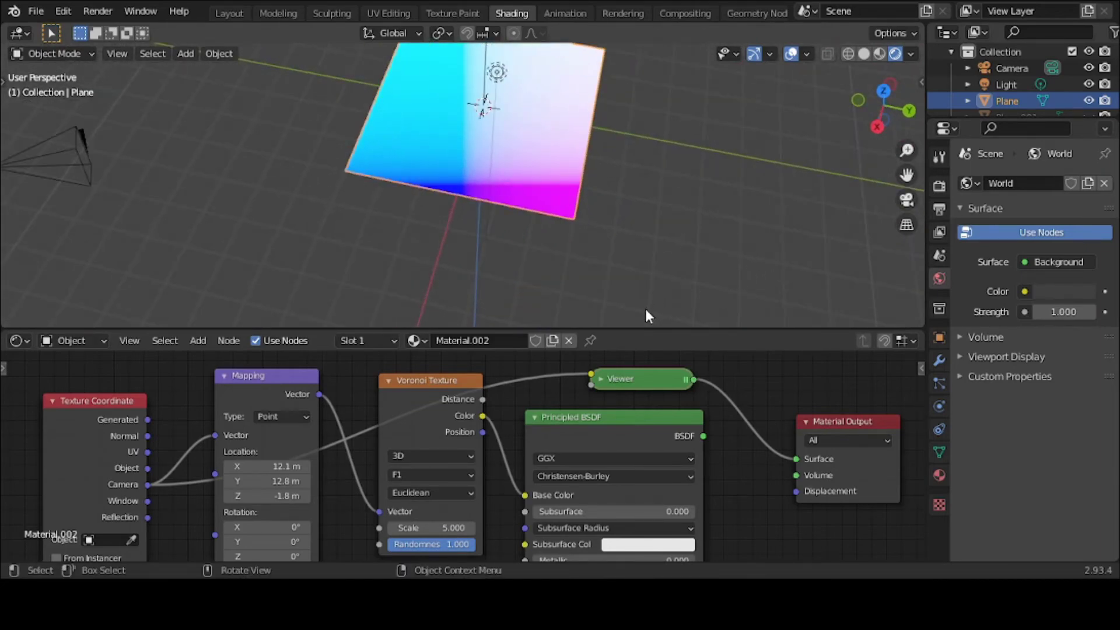
key("grave")
left_click(567, 208)
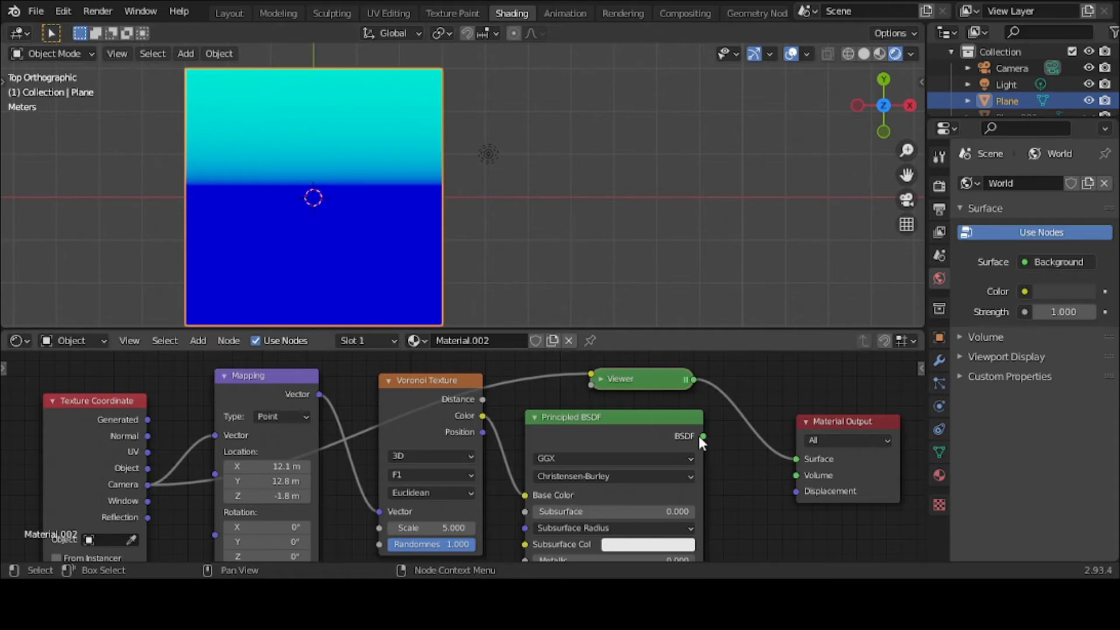
Connect the Principled BSDF to Surface and inspect the Camera-mapped Voronoi texture at an angle and from above
left_click_drag(699, 435, 798, 459)
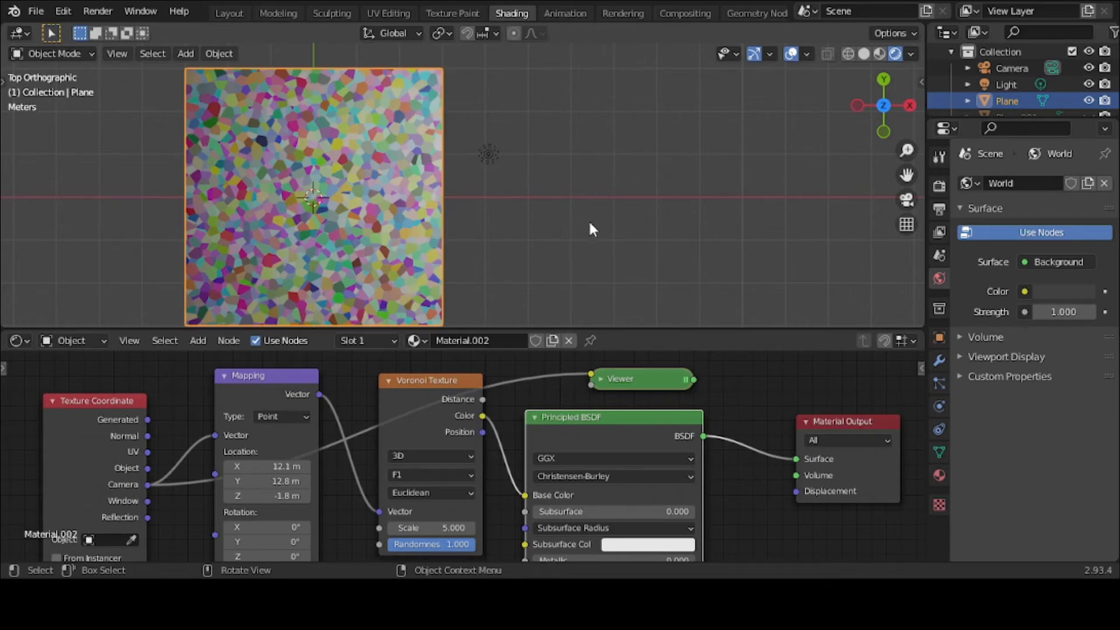
middle_click_drag(577, 242, 603, 218)
scroll(485, 198, "up", 5)
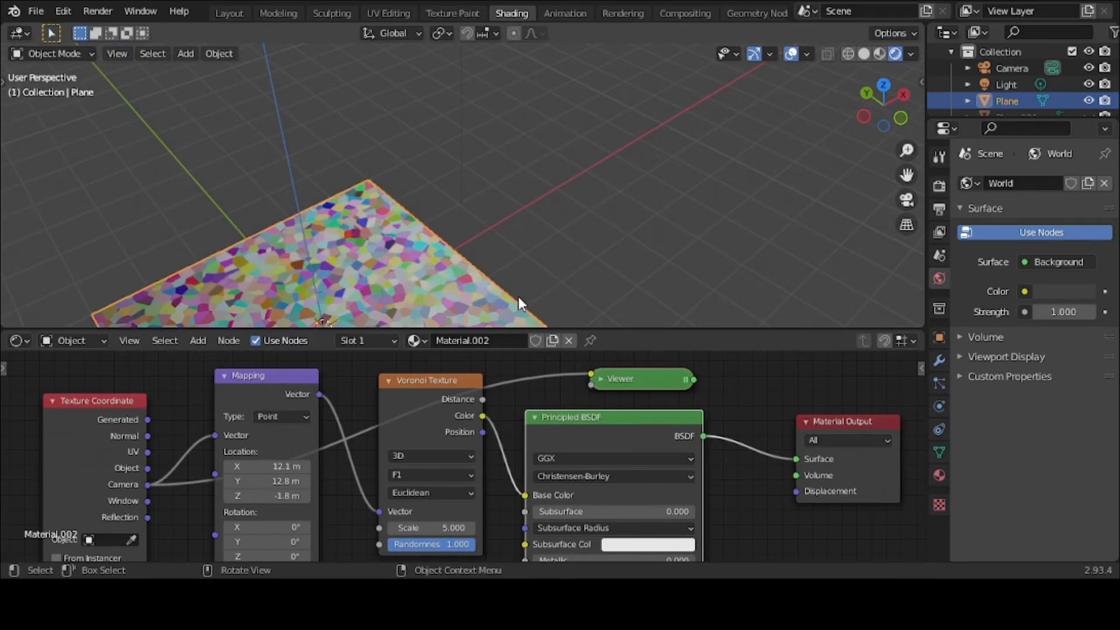
key("grave")
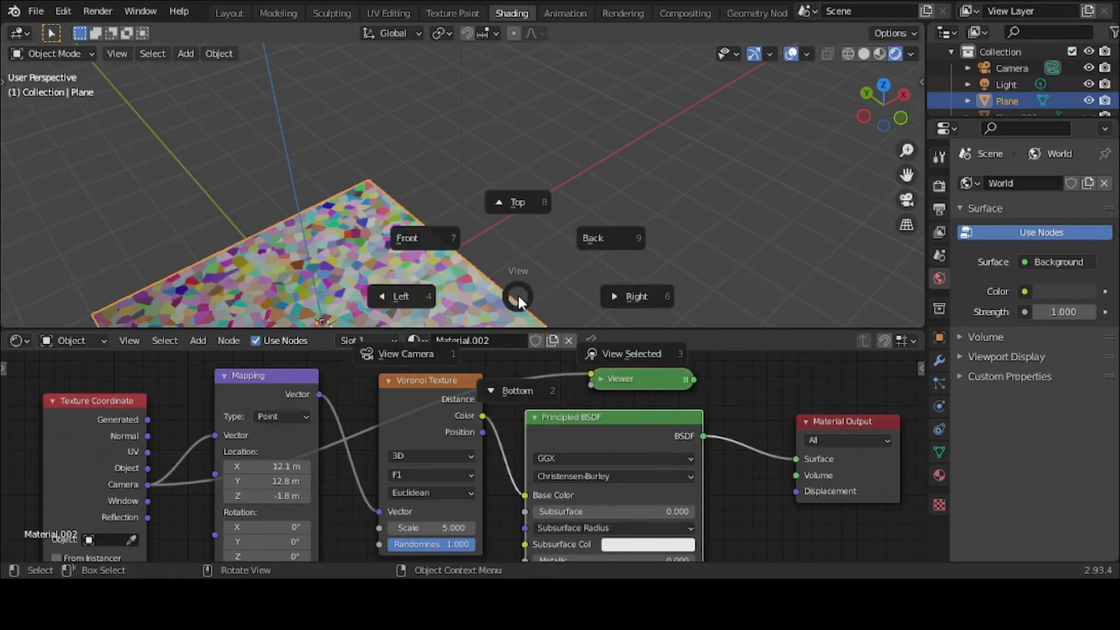
left_click(527, 225)
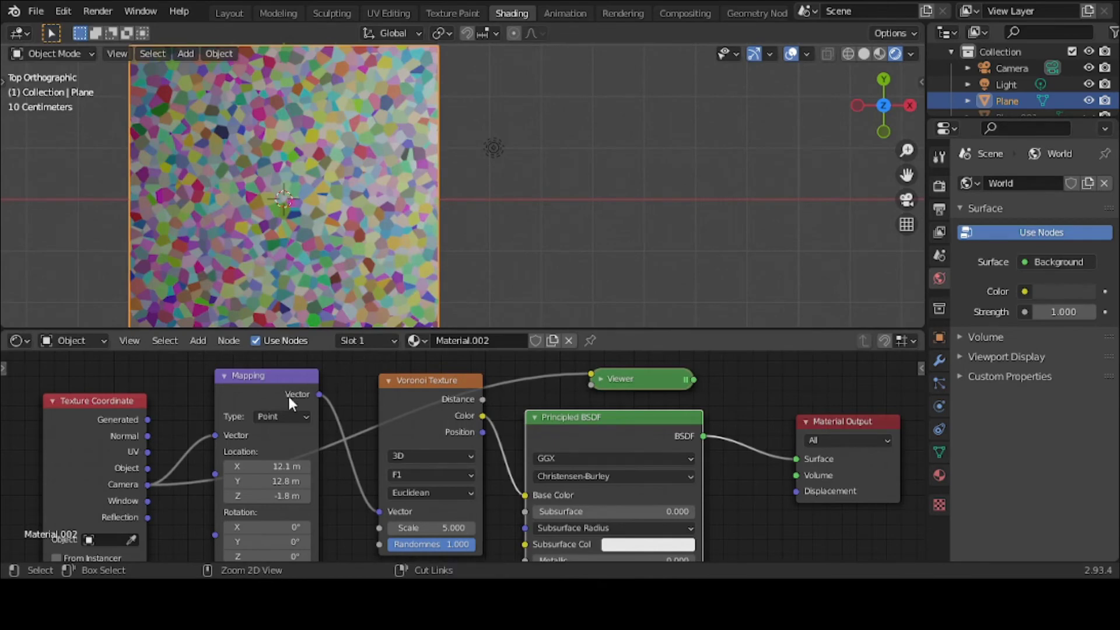
Move the Texture Coordinate links from the Camera output to Window and inspect the Voronoi texture on the plane
left_click_drag(147, 485, 148, 502, "ctrl")
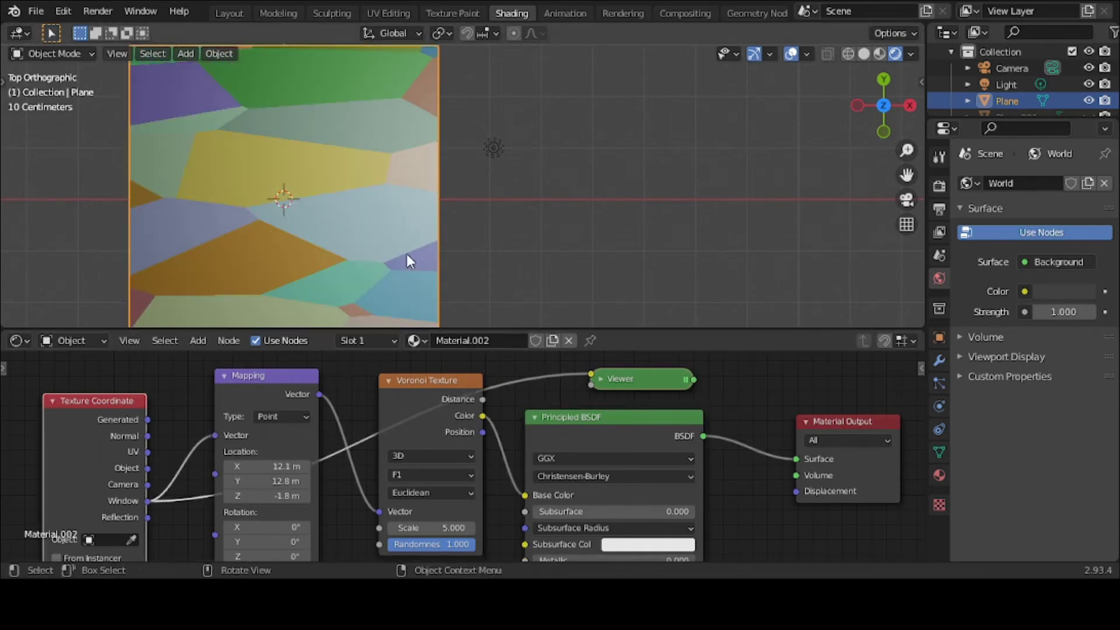
scroll(407, 253, "down", 1)
middle_click_drag(407, 253, 342, 174)
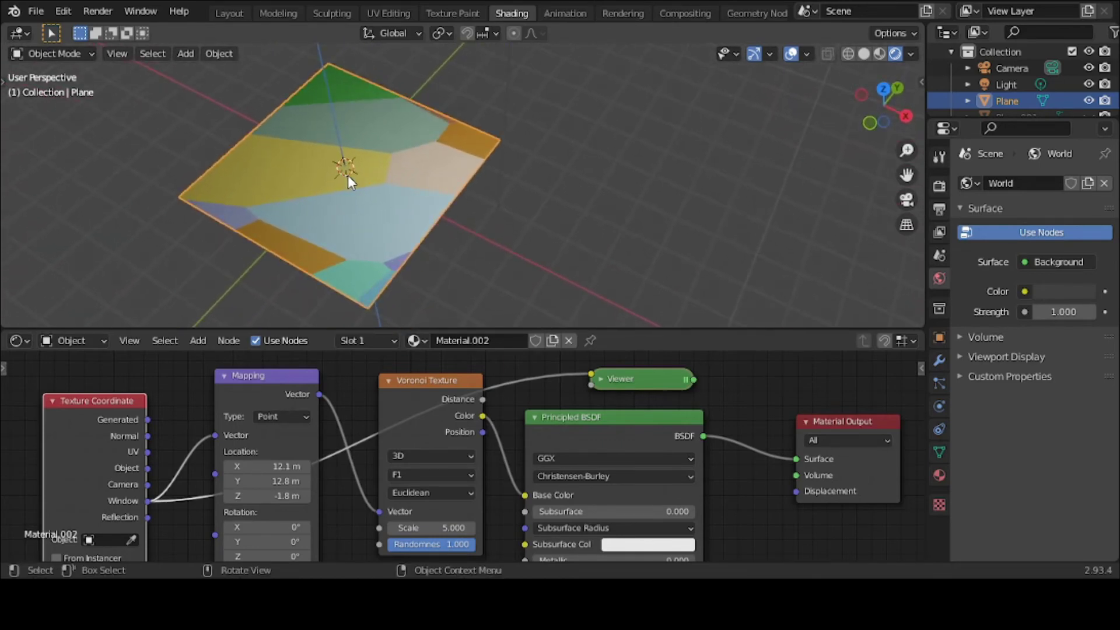
key("grave")
left_click(394, 79)
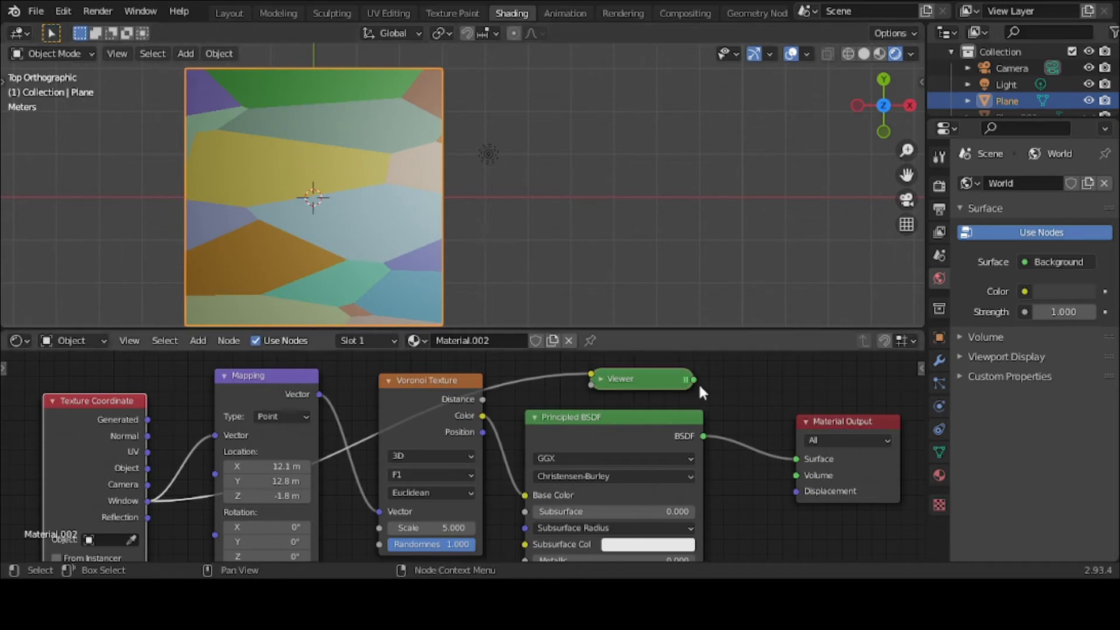
Compare the Viewer's Window-coordinate colours with the Voronoi material from above, leaving the Principled BSDF connected to Surface
left_click_drag(694, 380, 792, 455)
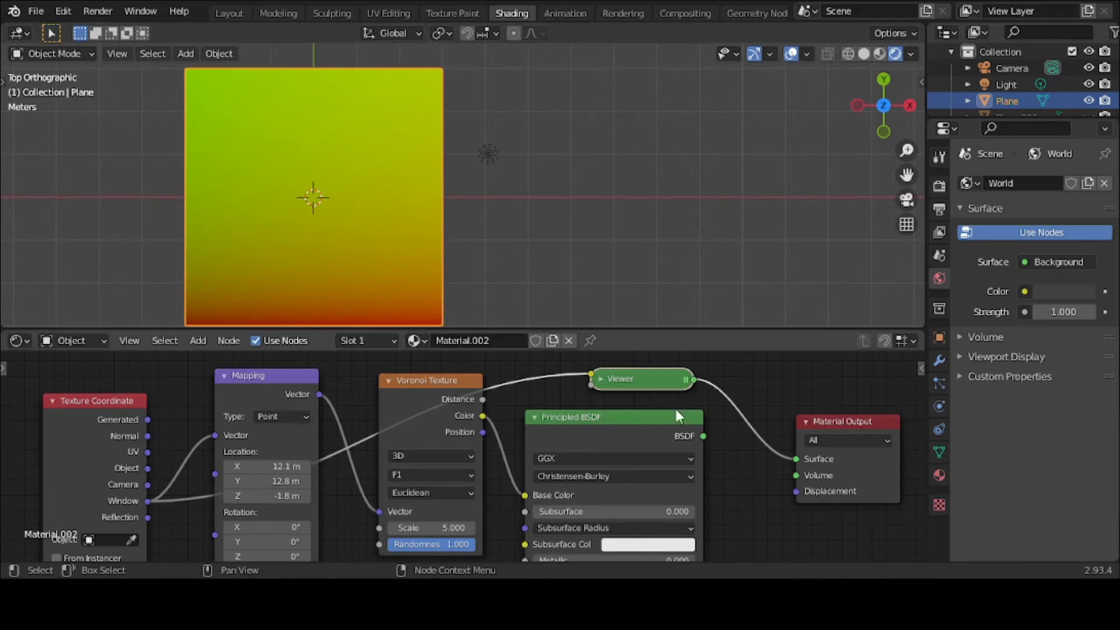
left_click_drag(703, 437, 797, 460)
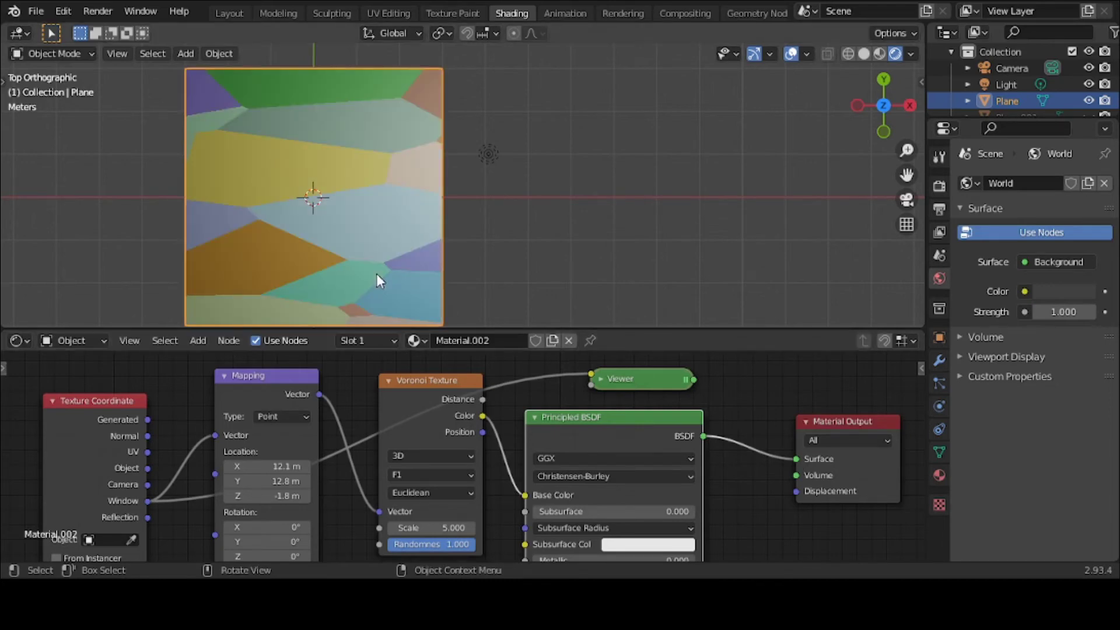
left_click_drag(708, 442, 707, 435)
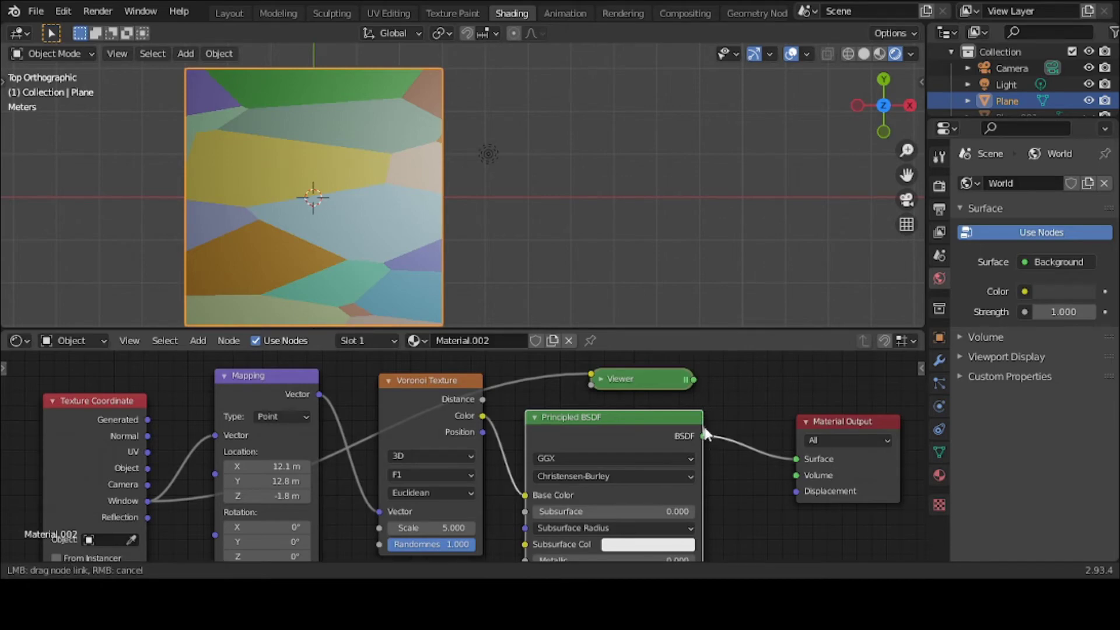
key("ctrl")
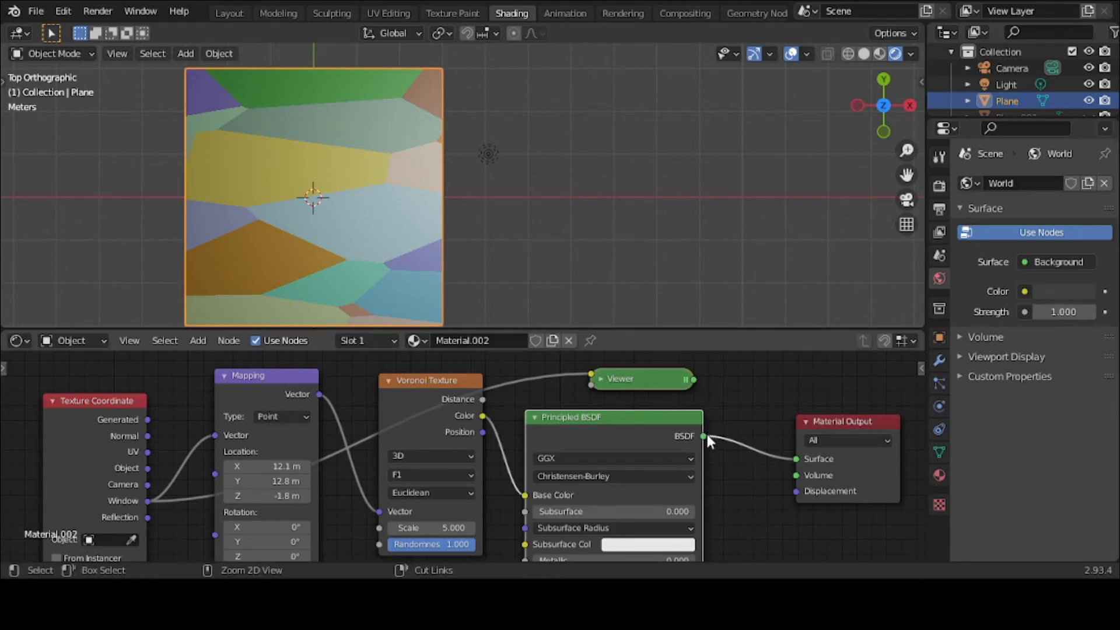
Inspect the Viewer's Window-coordinate colours from several angles, and the Voronoi material with the Principled BSDF reconnected to Surface
left_click_drag(706, 432, 698, 380, "ctrl")
mouse_move(523, 275)
middle_mouse_down()
mouse_move(470, 275)
mouse_move(452, 222)
mouse_move(400, 202)
mouse_move(370, 162)
middle_mouse_up()
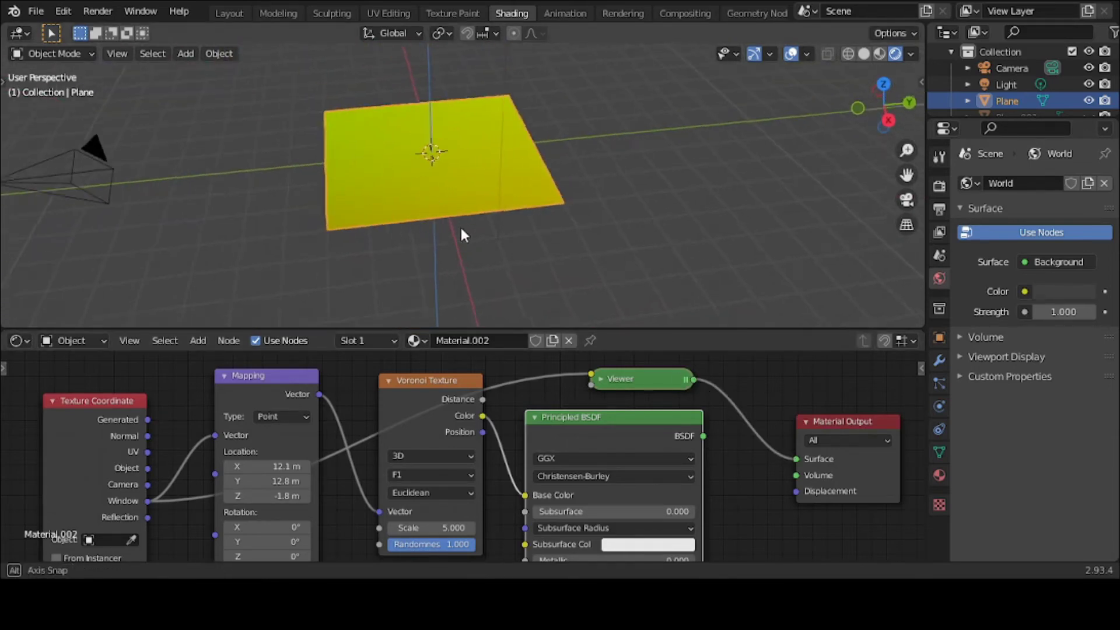
middle_click_drag(461, 229, 216, 293)
middle_click_drag(545, 248, 366, 213)
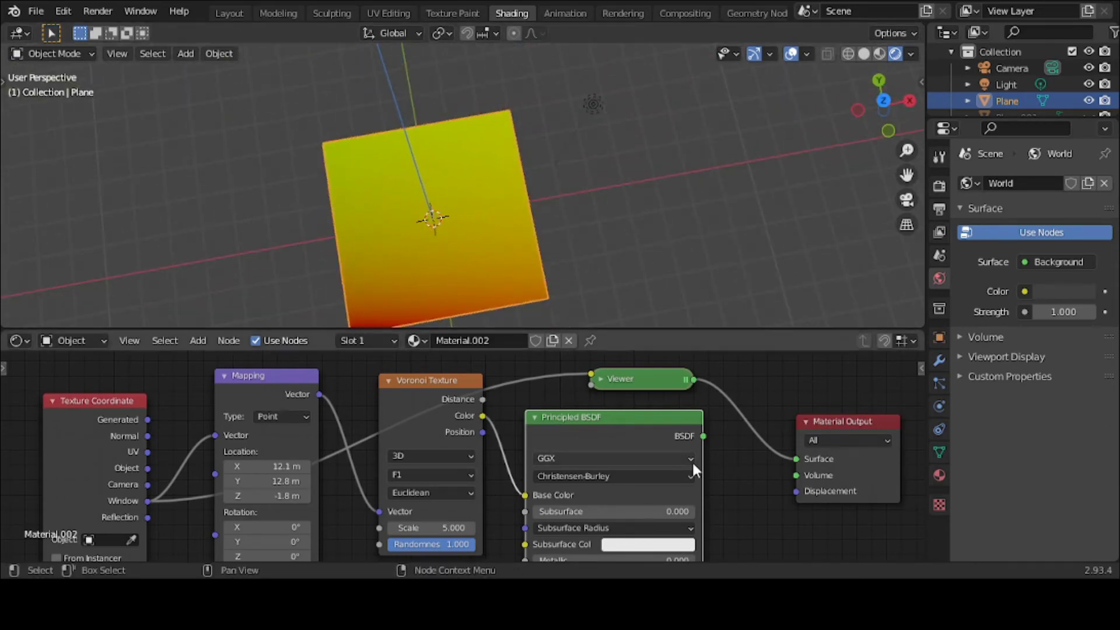
left_click_drag(704, 436, 797, 460)
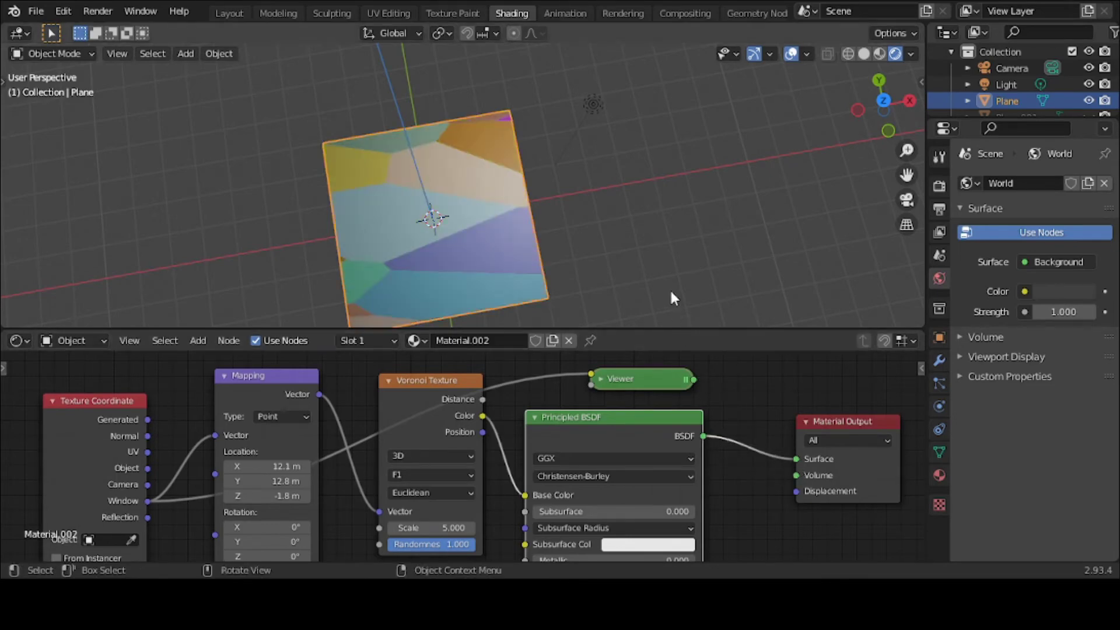
middle_click_drag(670, 288, 692, 295)
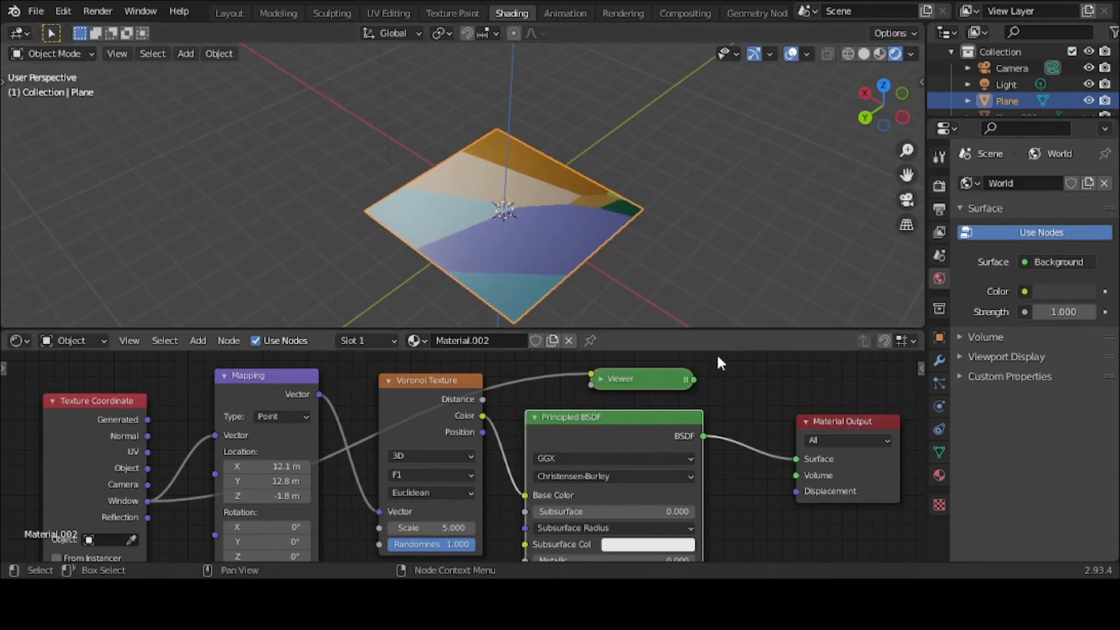
Link the Viewer to Surface, move the Texture Coordinate links from the Window output to Reflection and show the plane from above
left_click_drag(696, 381, 794, 461)
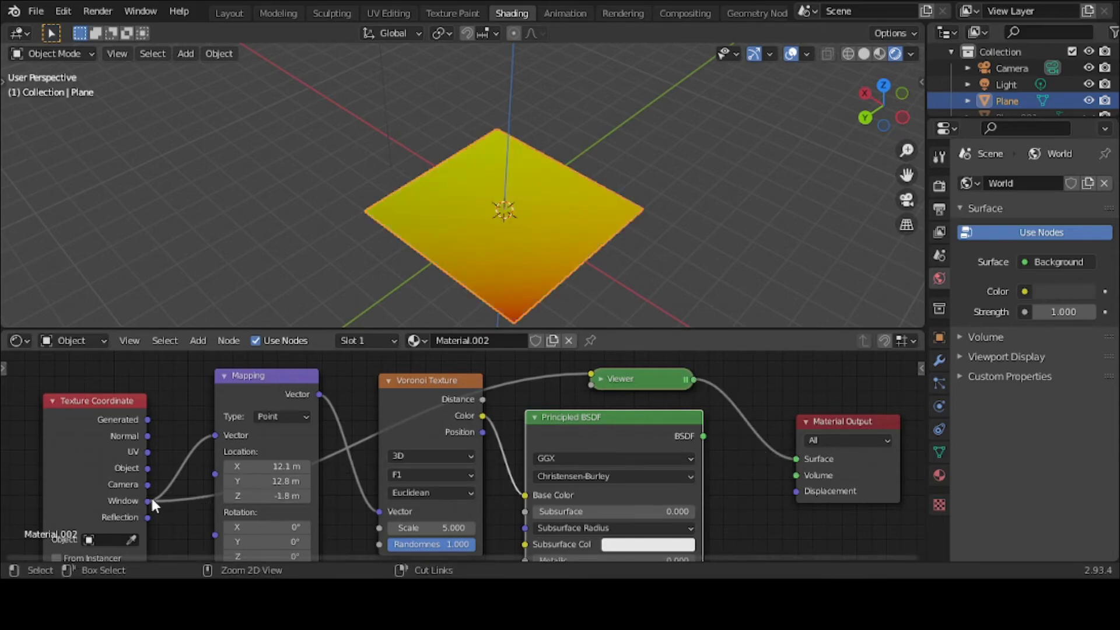
left_click_drag(151, 497, 145, 510, "ctrl")
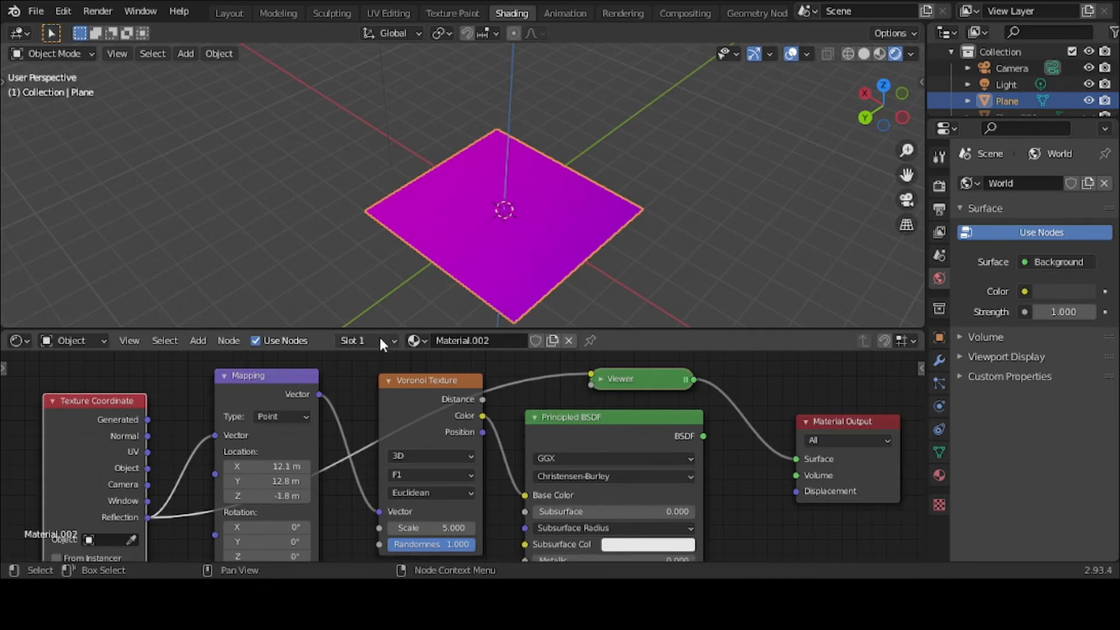
key("KP_7")
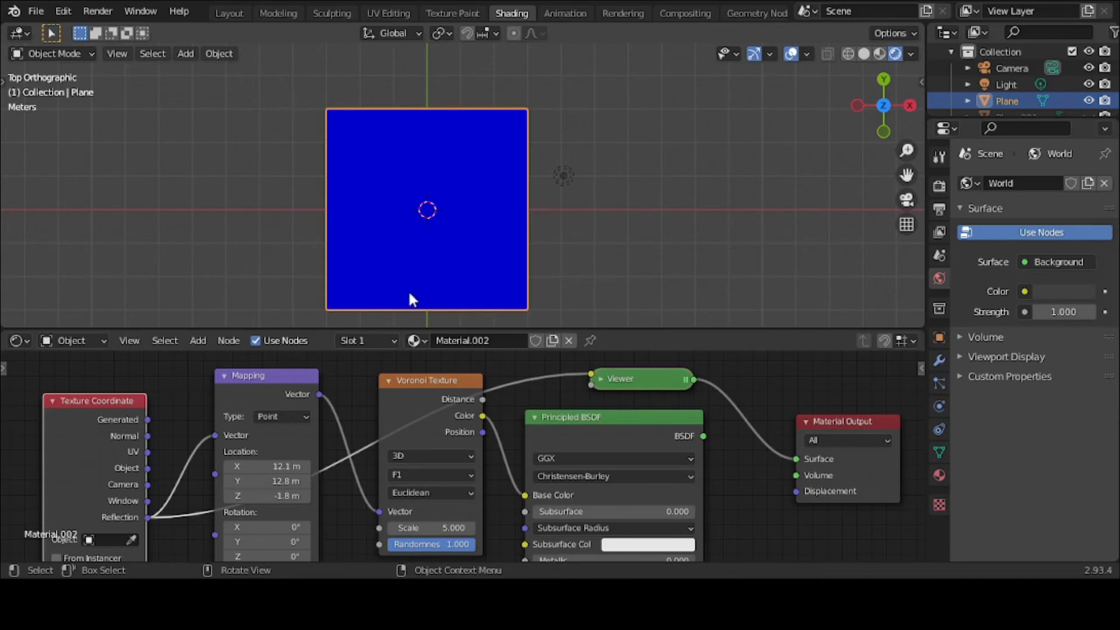
Reset the Mapping node's Location X, Y and Z to 0 m
left_click(274, 466)
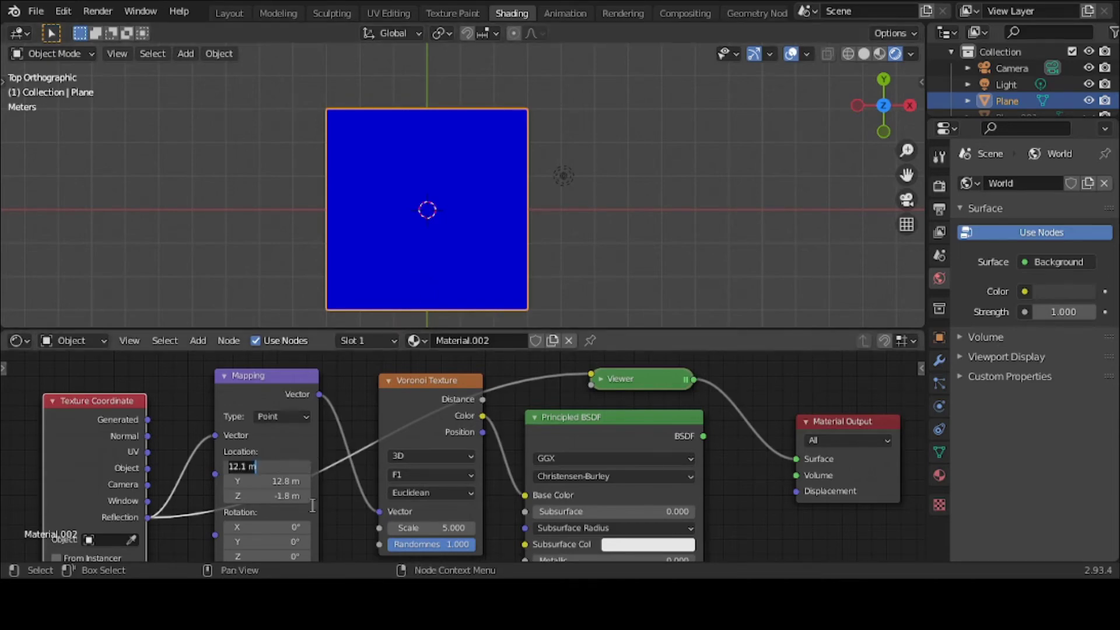
type("0")
key("Return")
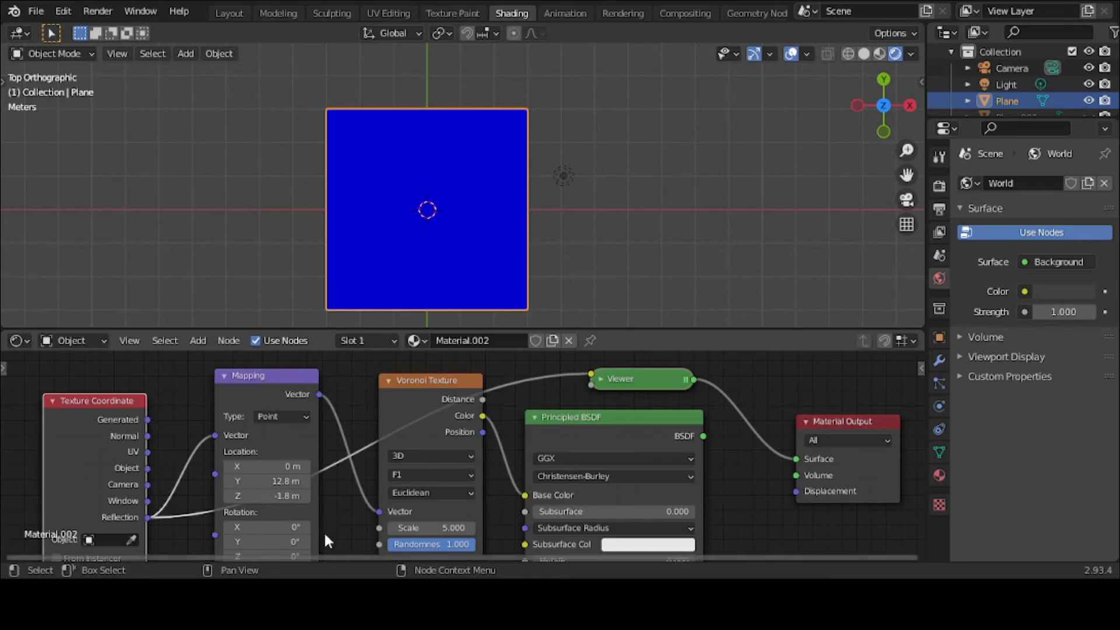
left_click(288, 483)
type("0")
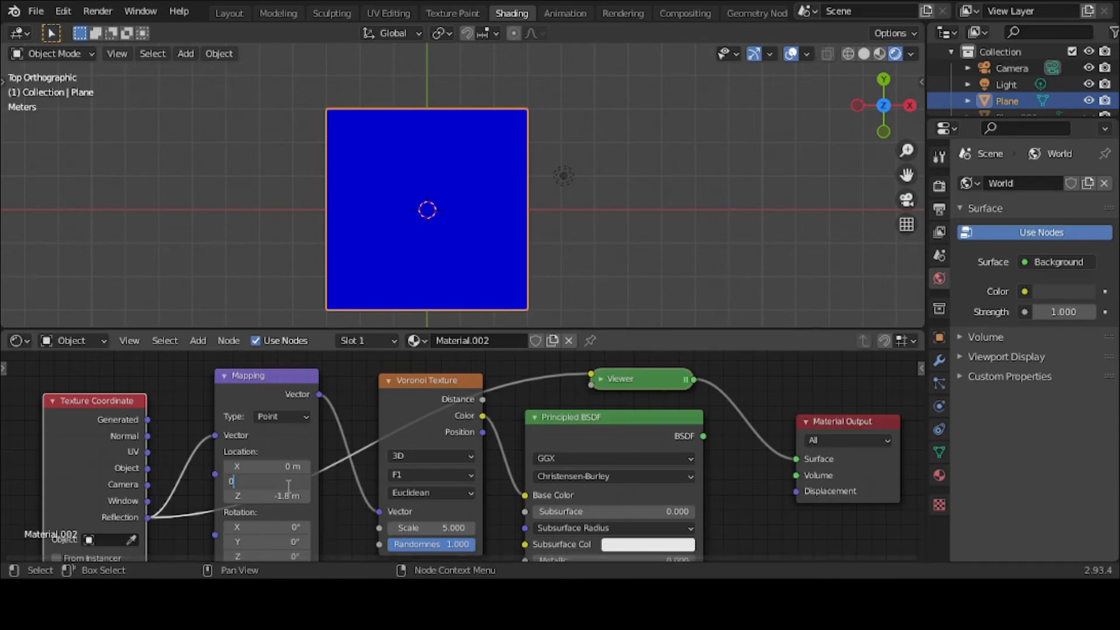
key("Return")
type("0")
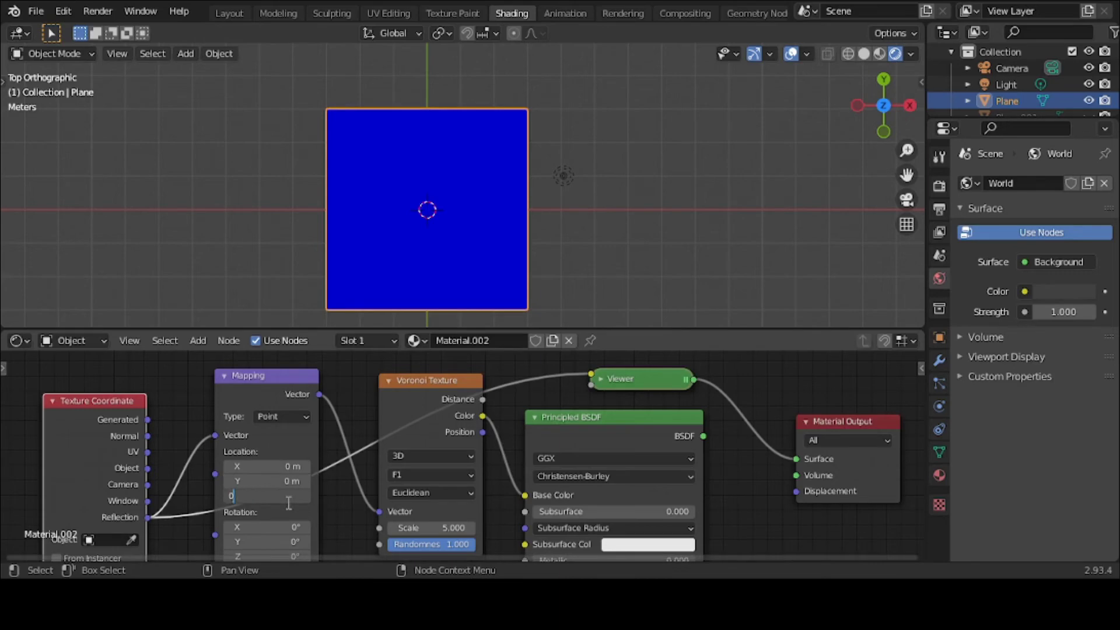
key("Return")
Set the Mapping Location to X 3 m and Y 2.7 m and inspect the Viewer's Reflection-coordinate colours from several angles
left_click_drag(263, 467, 286, 481)
middle_click_drag(458, 296, 360, 248)
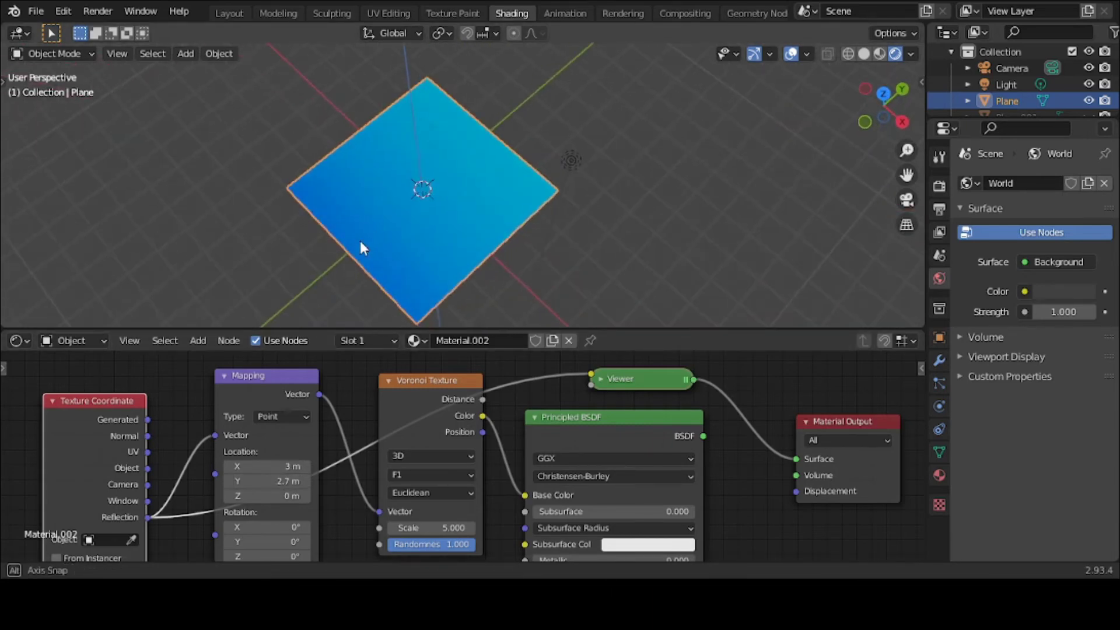
middle_click_drag(475, 220, 536, 266)
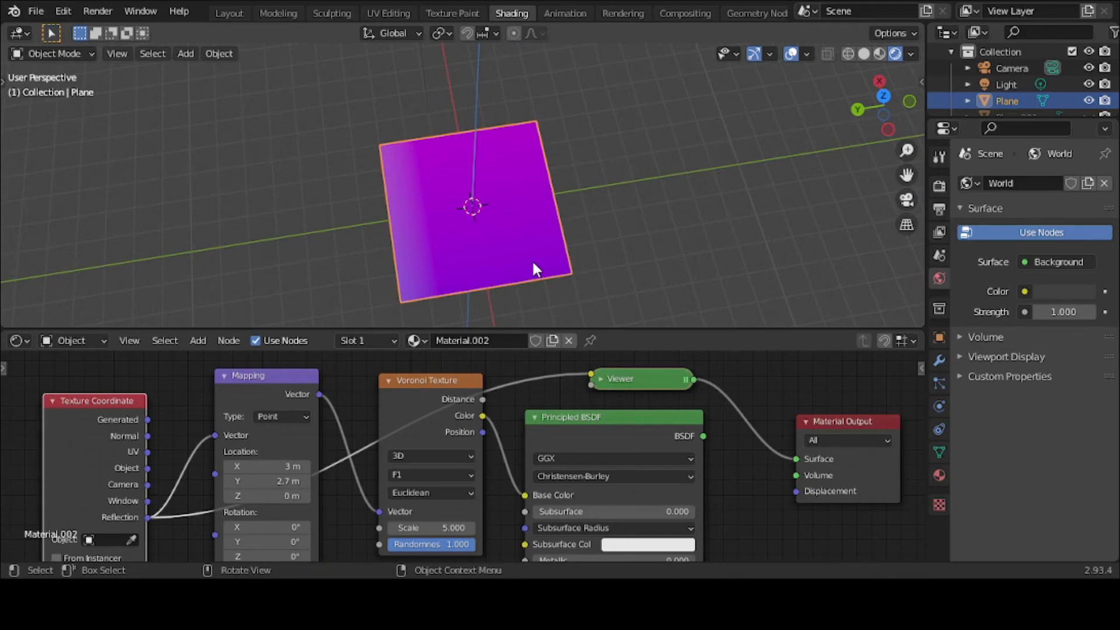
key("grave")
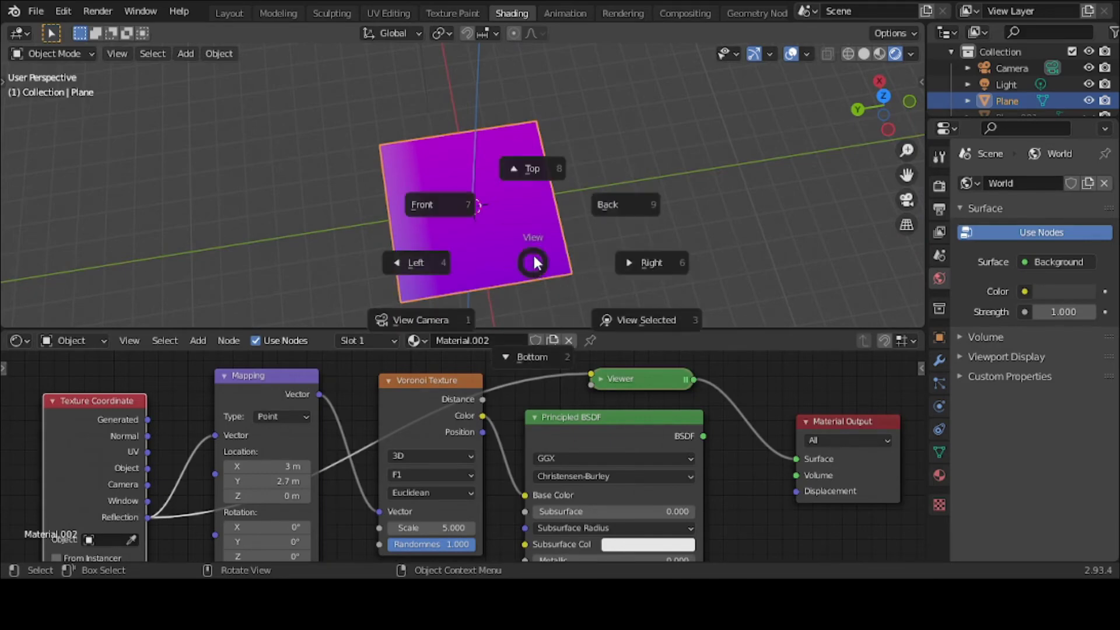
left_click(555, 197)
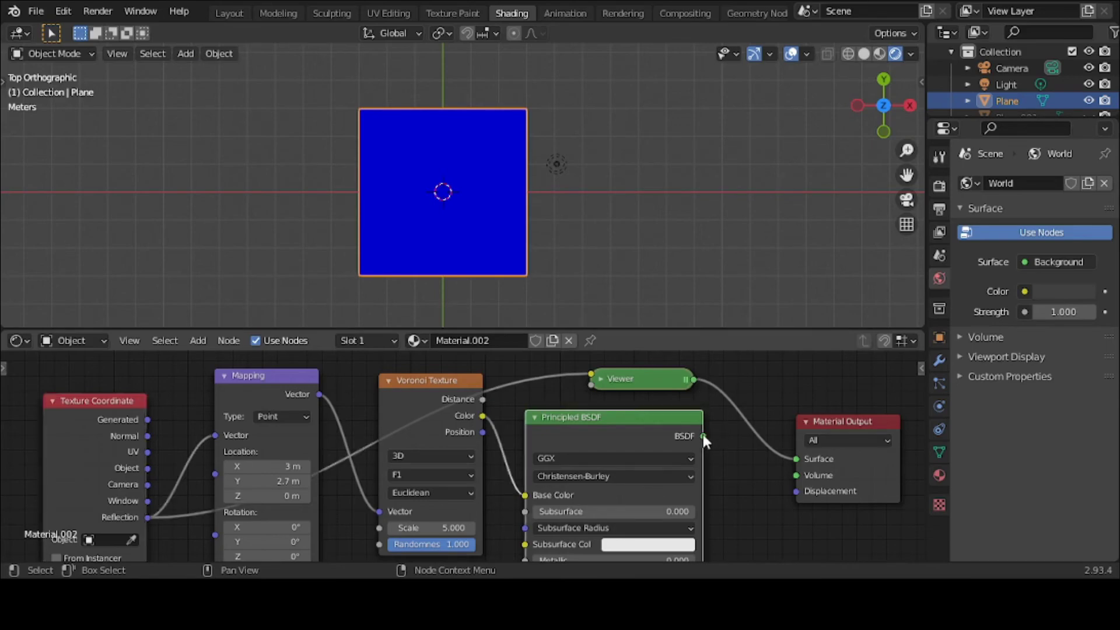
Connect the Principled BSDF to Surface and set the Mapping Location X to 3.9 m
left_click_drag(704, 436, 794, 458)
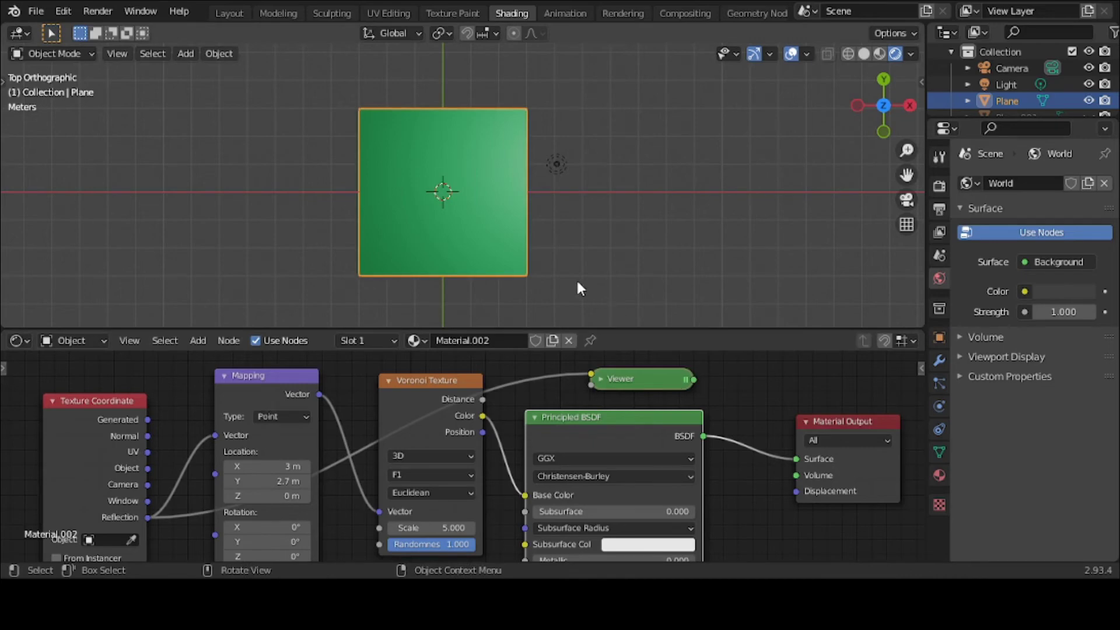
left_click_drag(269, 464, 302, 464)
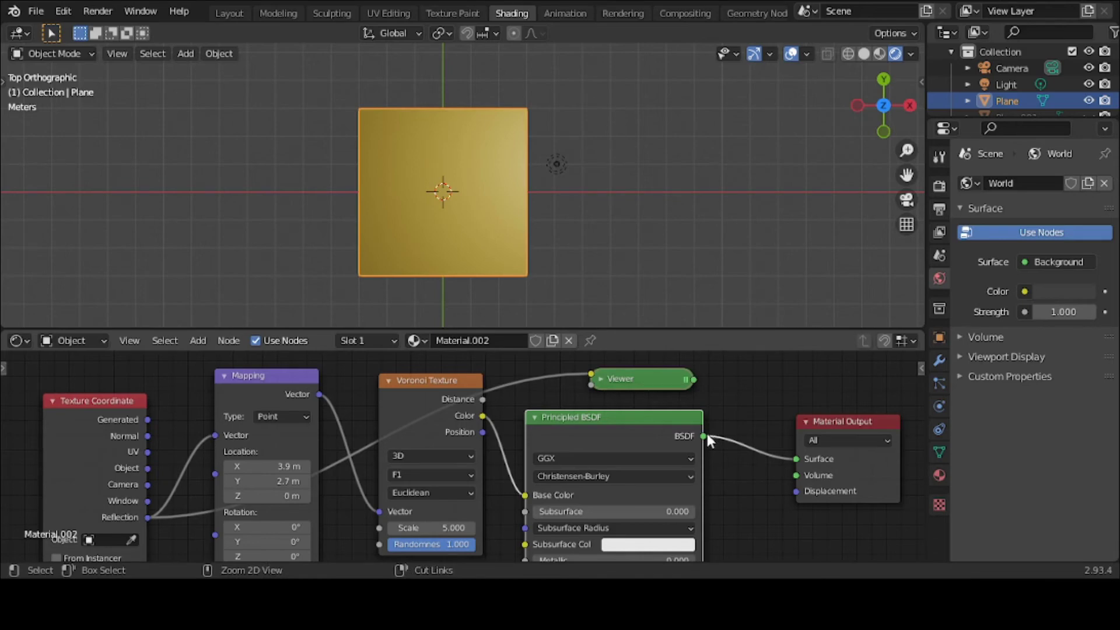
Link the Viewer to Surface in place of the Principled BSDF and set the Mapping Location to X 5.6 m, Y 9 m, Z 0.8 m
left_click_drag(707, 433, 696, 380, "ctrl")
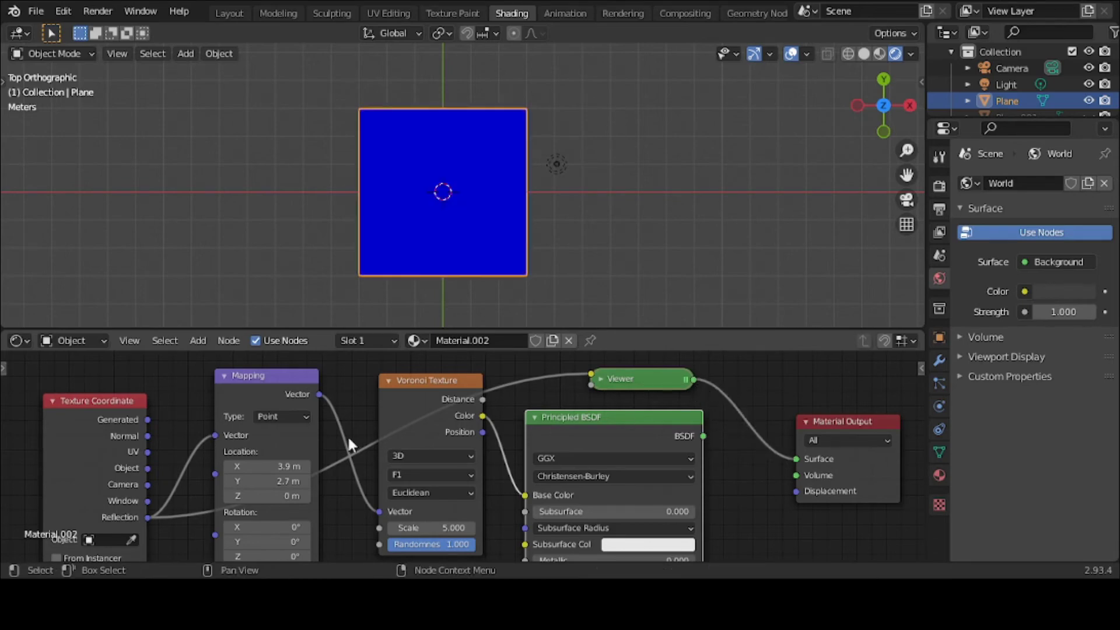
left_click_drag(274, 466, 278, 496)
middle_click_drag(574, 264, 588, 272)
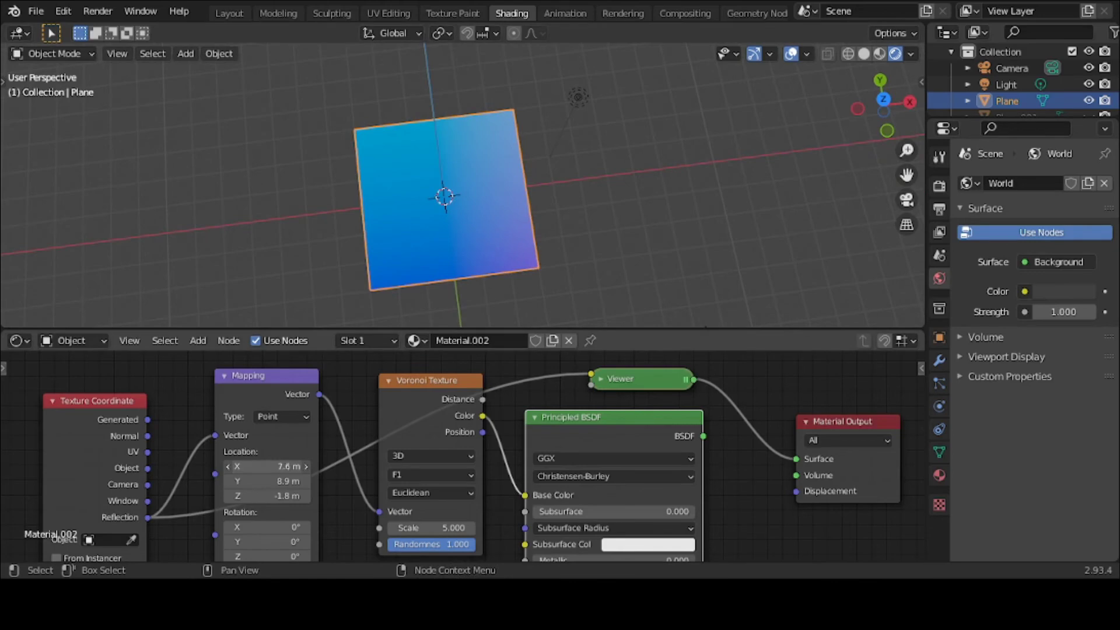
left_click_drag(268, 466, 283, 491)
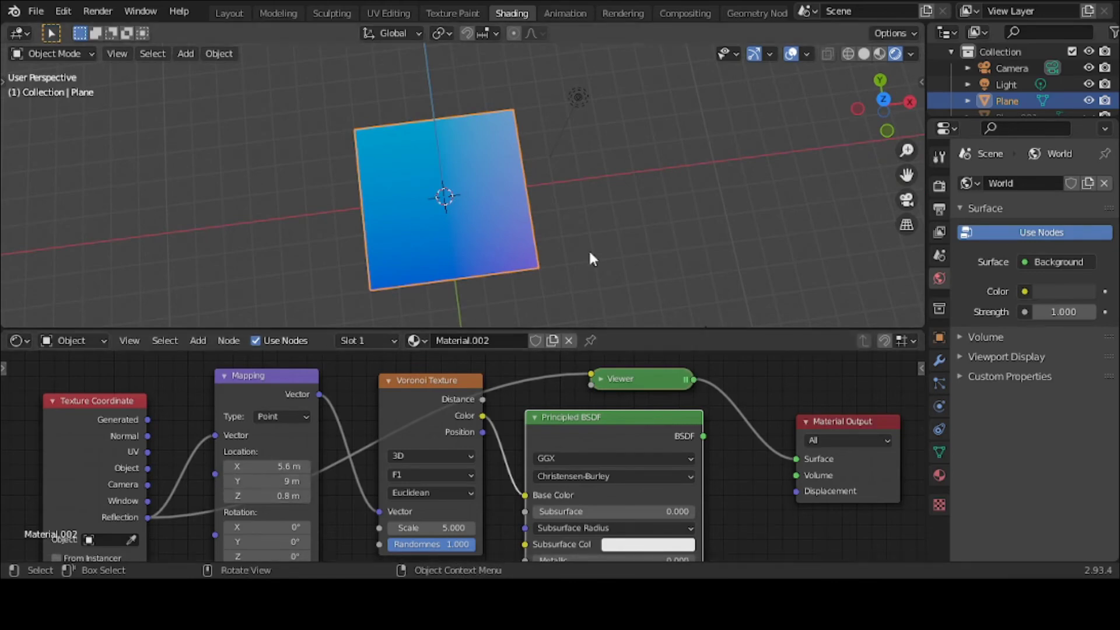
middle_click_drag(630, 234, 556, 205)
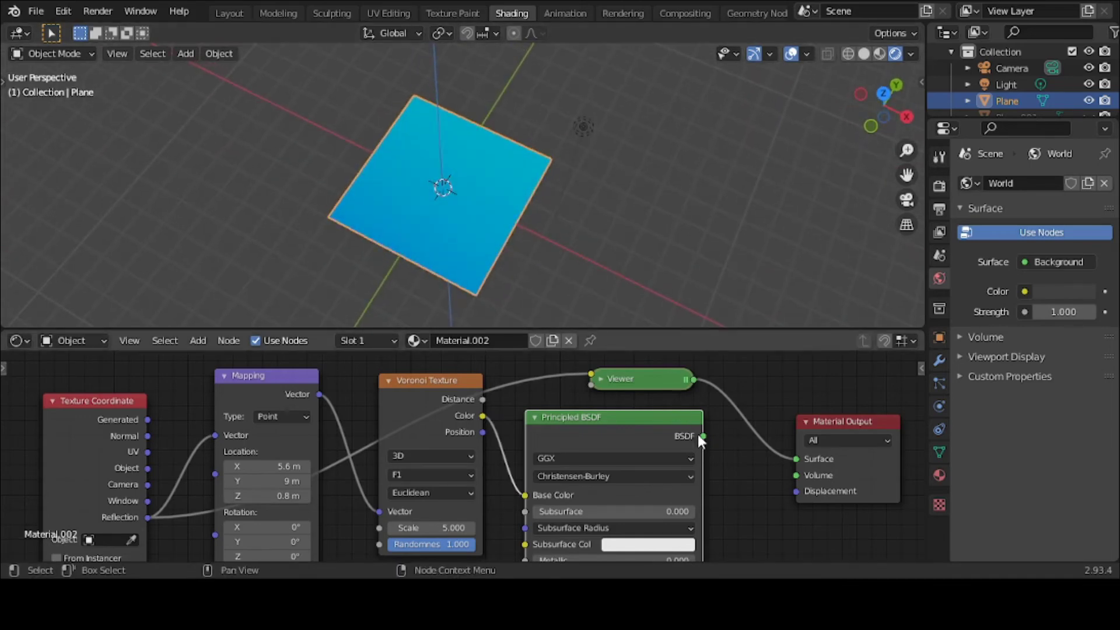
Connect the Principled BSDF to Surface and inspect the Voronoi pattern on the plane from above and from an angle
left_click_drag(698, 435, 797, 460)
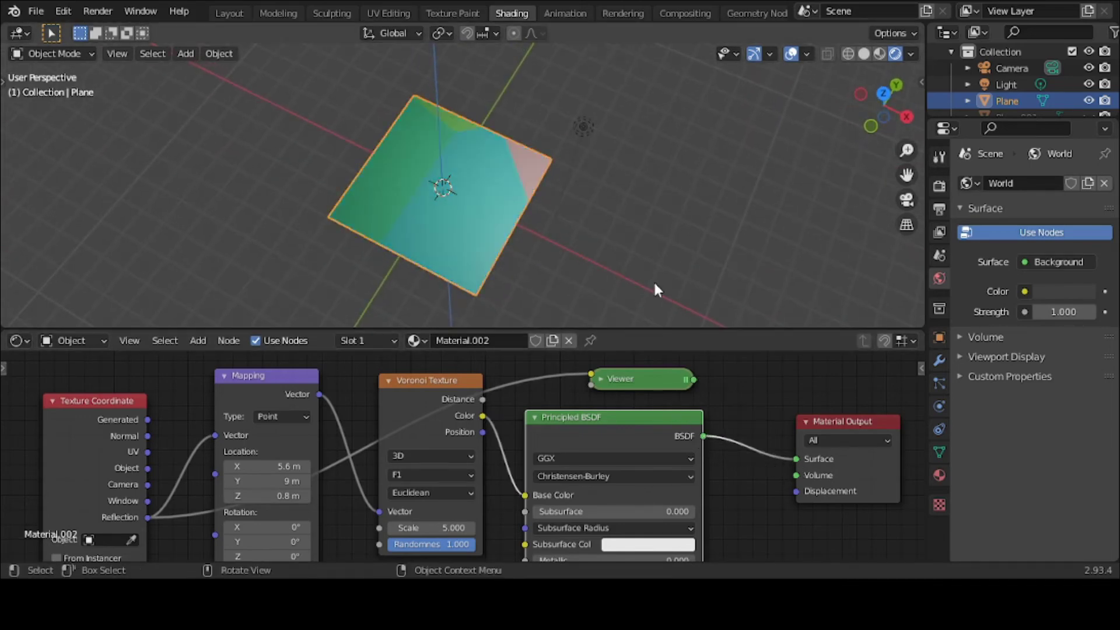
key("grave")
left_click(653, 217)
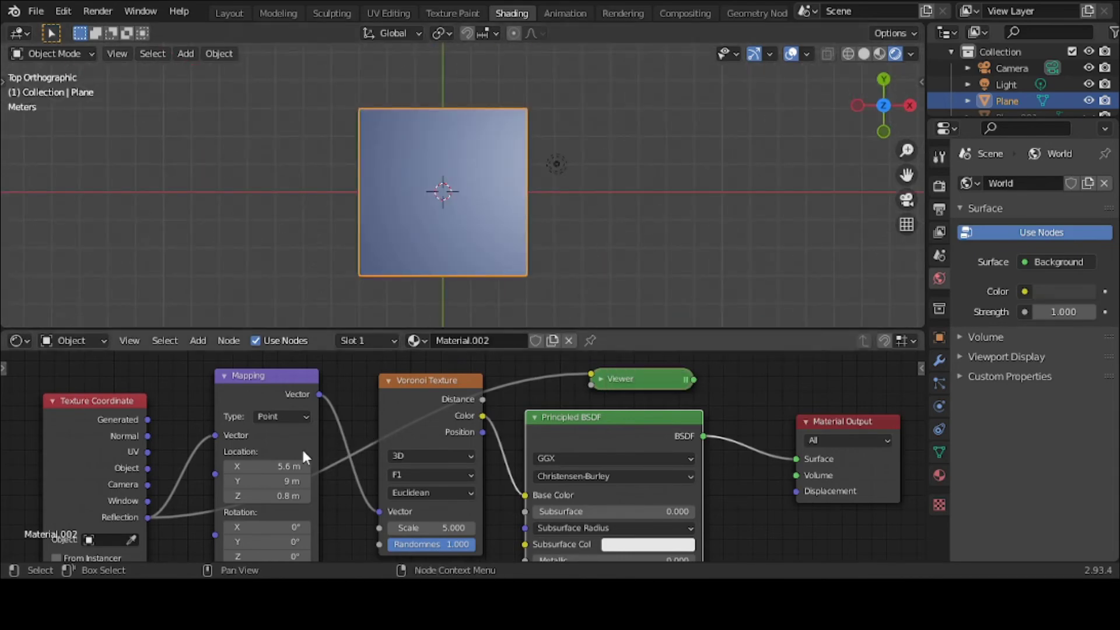
middle_click_drag(544, 258, 723, 251)
Link the Viewer to Surface and inspect the plane's Reflection-coordinate colours from several angles
left_click_drag(698, 379, 793, 457)
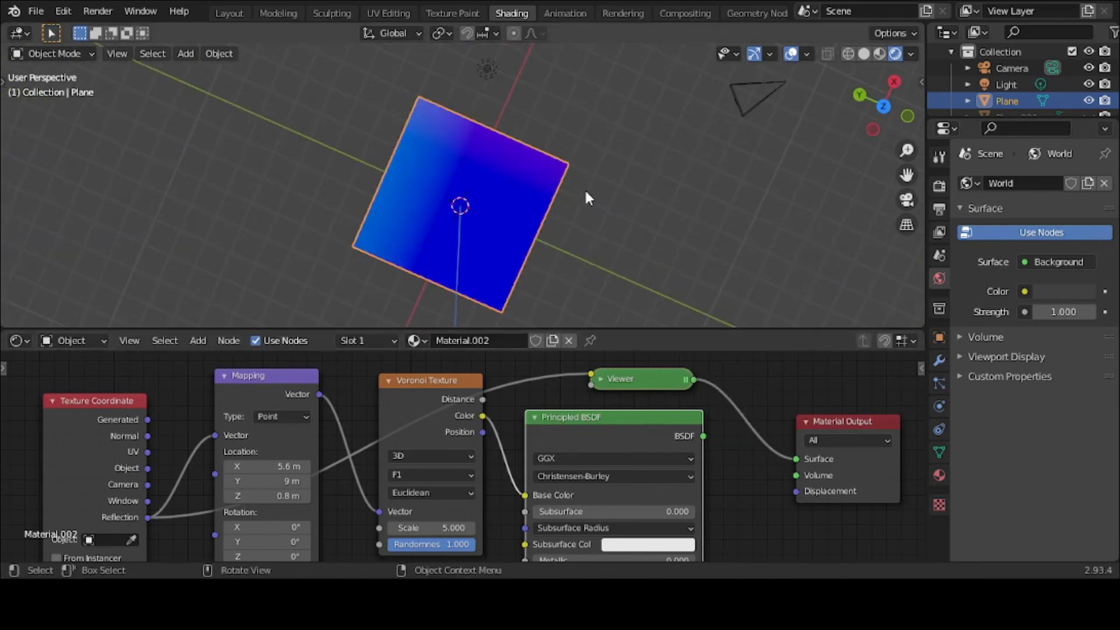
middle_click_drag(571, 207, 689, 222)
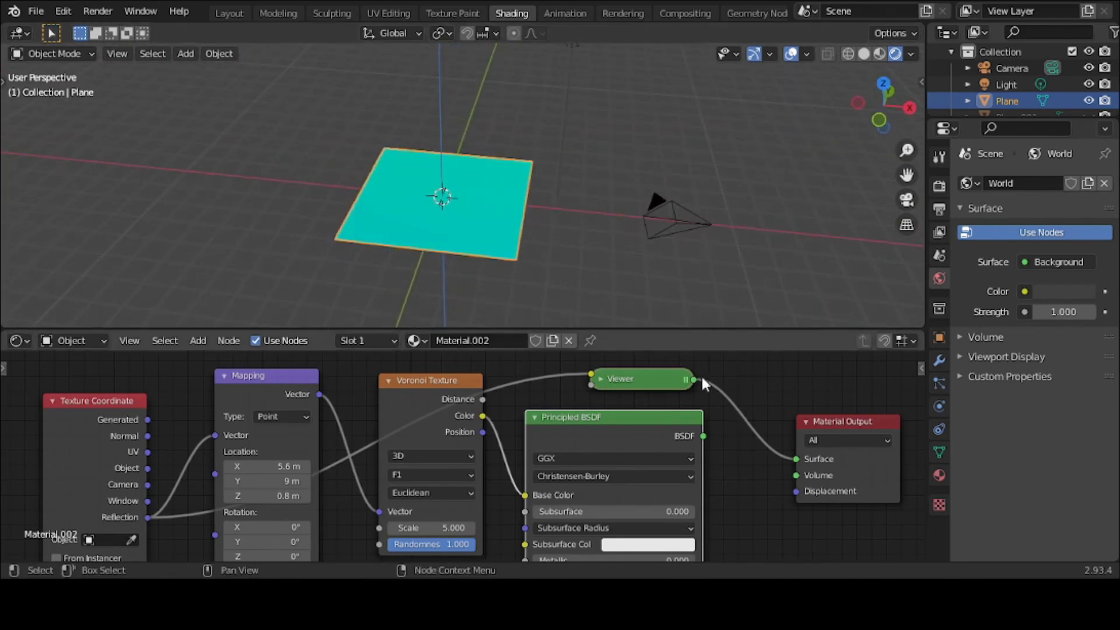
middle_click_drag(512, 226, 654, 280)
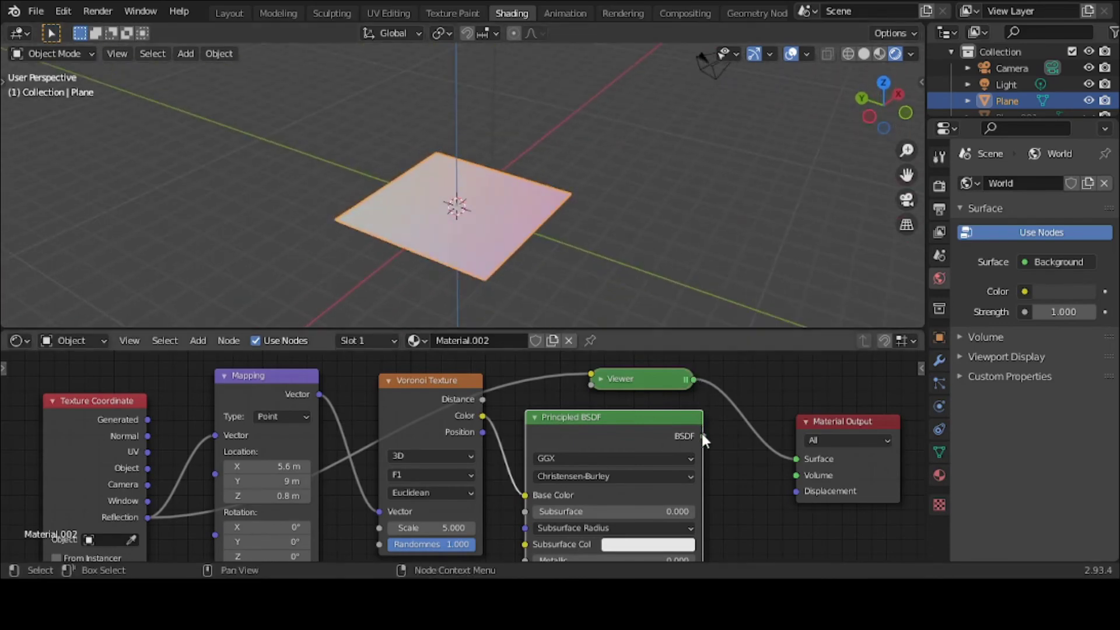
Reconnect the Principled BSDF to Surface and compare the Voronoi pattern in top view with several oblique views
left_click_drag(703, 436, 796, 458)
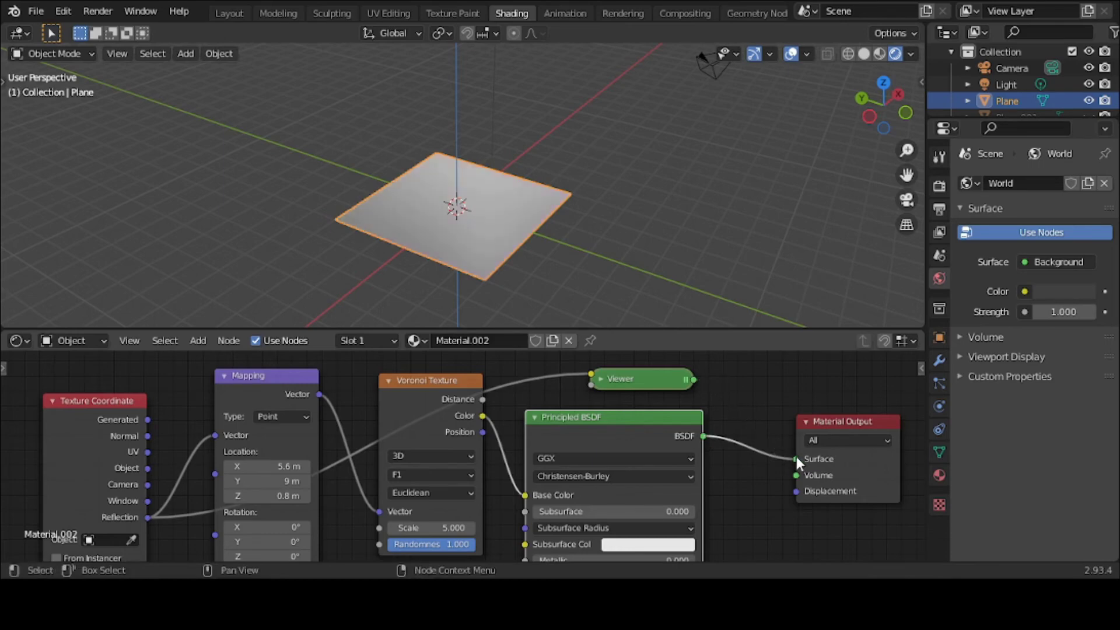
key("grave")
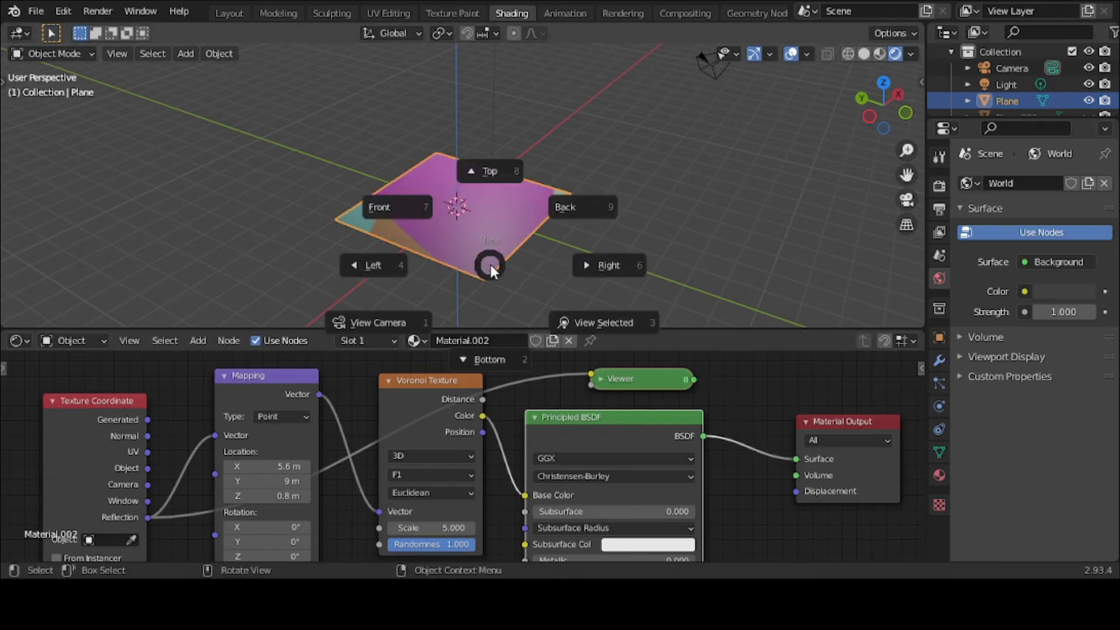
left_click(506, 165)
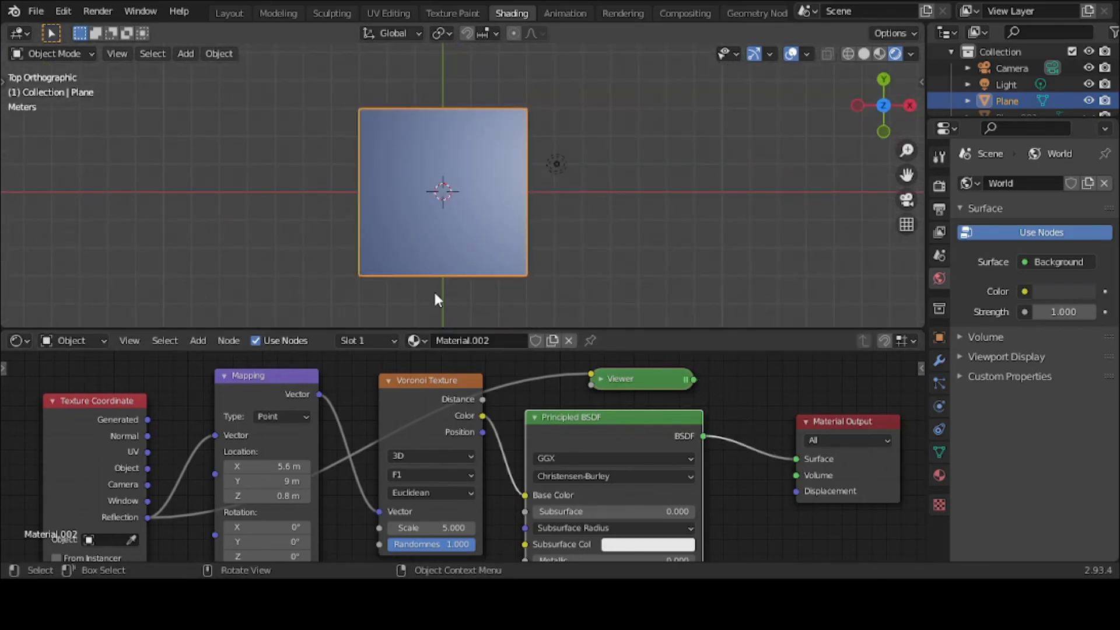
middle_click_drag(432, 289, 601, 174)
middle_click_drag(550, 224, 435, 260)
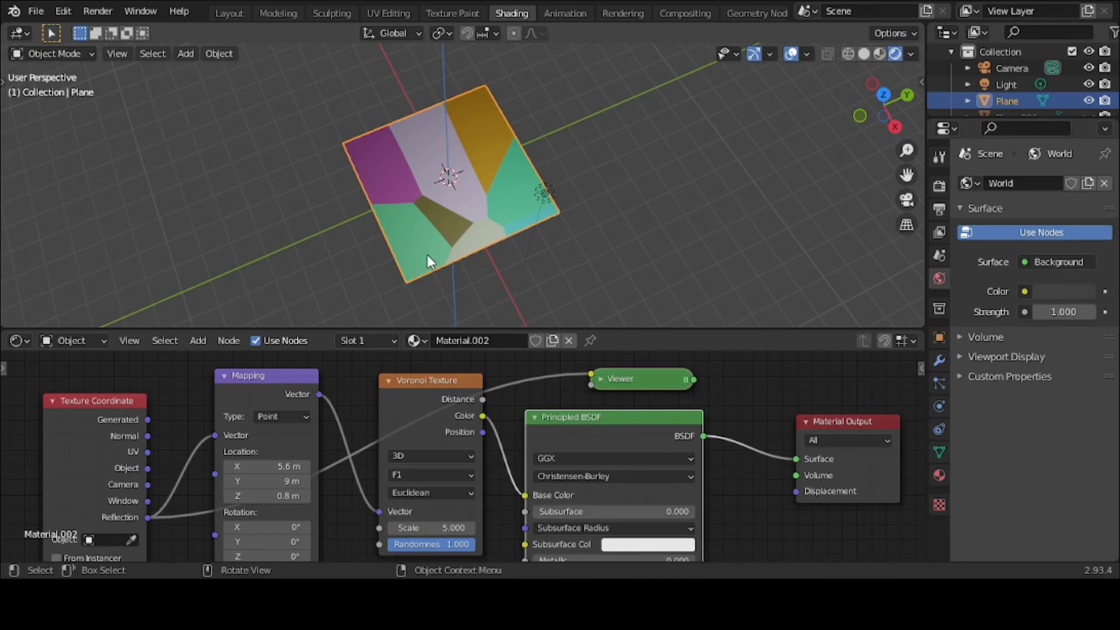
In top view, set the Mapping Location to X 6.4 m, Y 13.5 m, Z -1.7 m and examine the plane from an angle
key("grave")
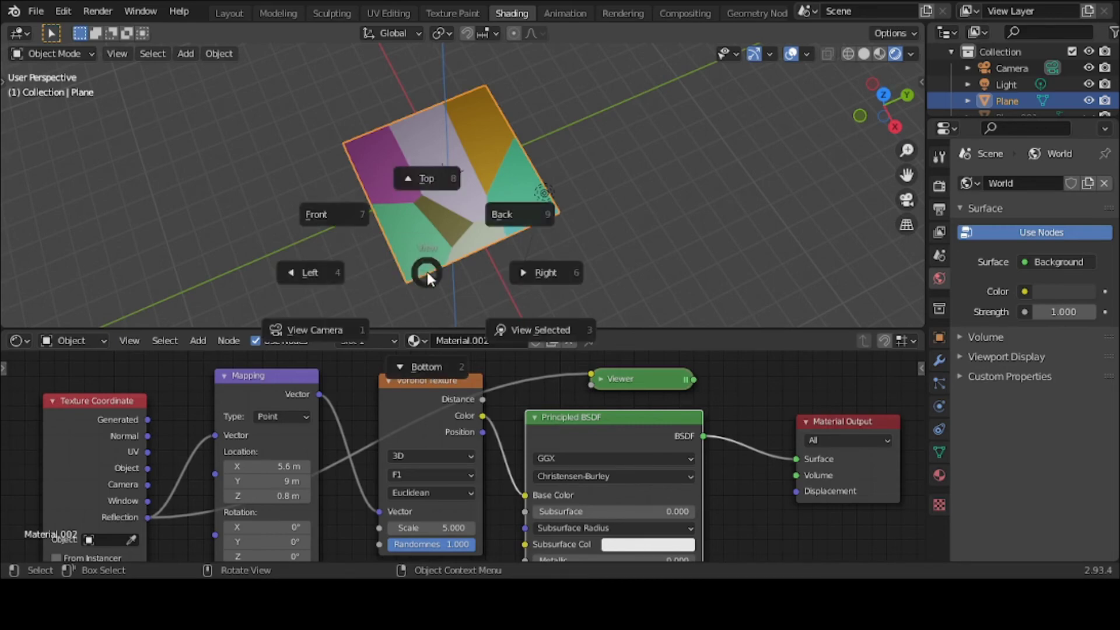
left_click(447, 194)
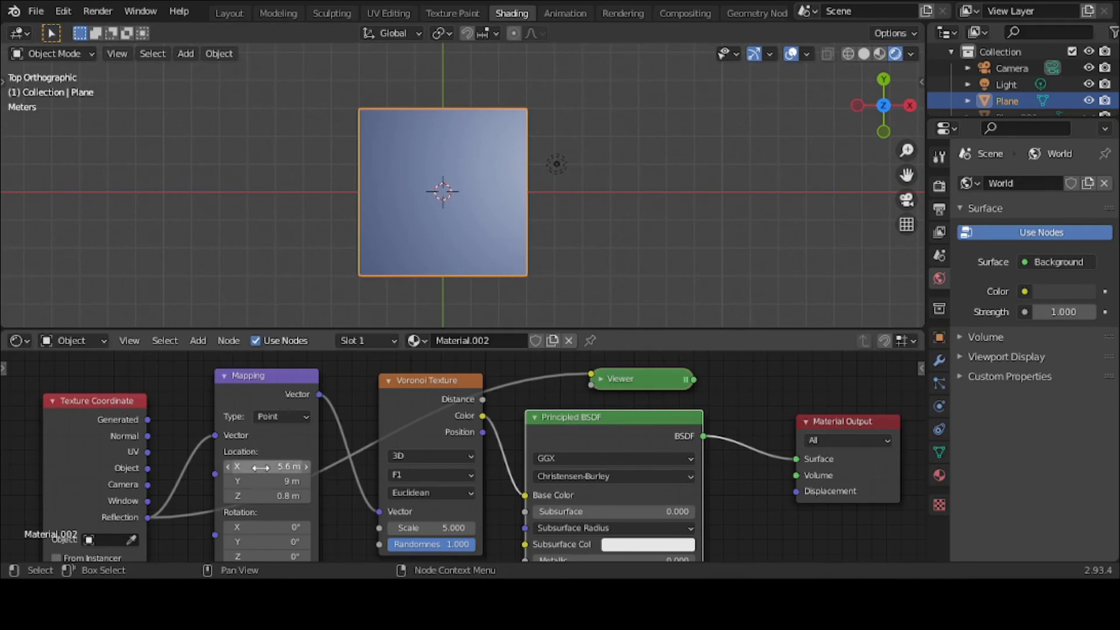
mouse_move(268, 467)
left_mouse_down()
mouse_move(312, 466)
mouse_move(247, 493)
mouse_move(213, 494)
mouse_move(270, 496)
mouse_move(294, 484)
left_mouse_up()
mouse_move(422, 279)
middle_mouse_down()
mouse_move(425, 230)
mouse_move(379, 239)
mouse_move(383, 205)
mouse_move(359, 223)
middle_mouse_up()
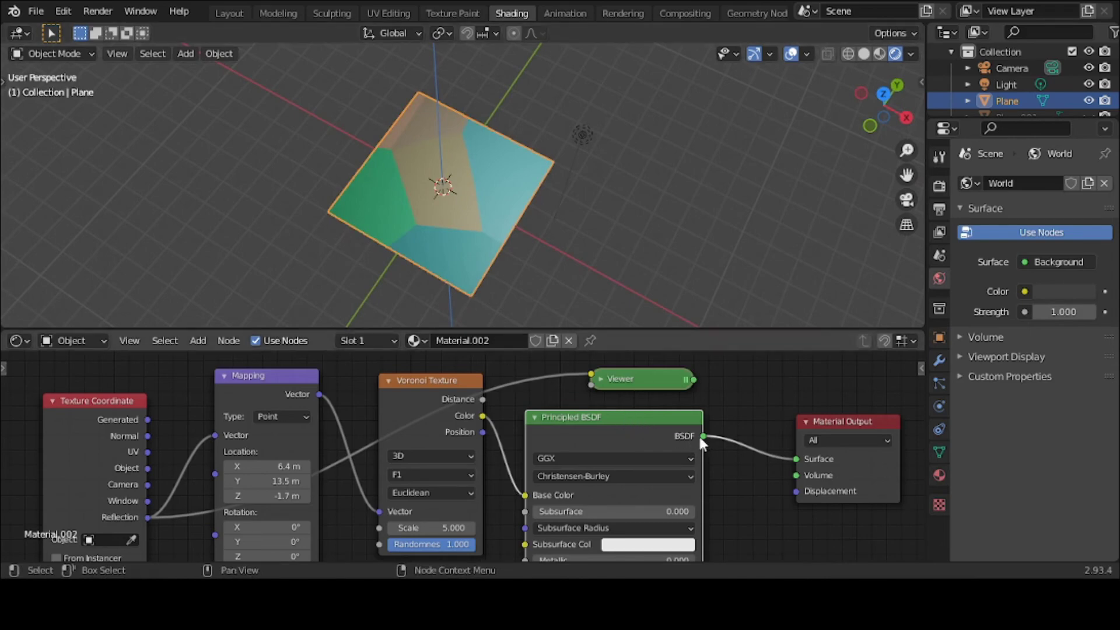
Move the Surface link from the Principled BSDF to the Viewer, inspect the plane's colours from an angle and return to top view
left_click_drag(699, 436, 698, 379, "ctrl")
middle_click_drag(568, 242, 635, 242)
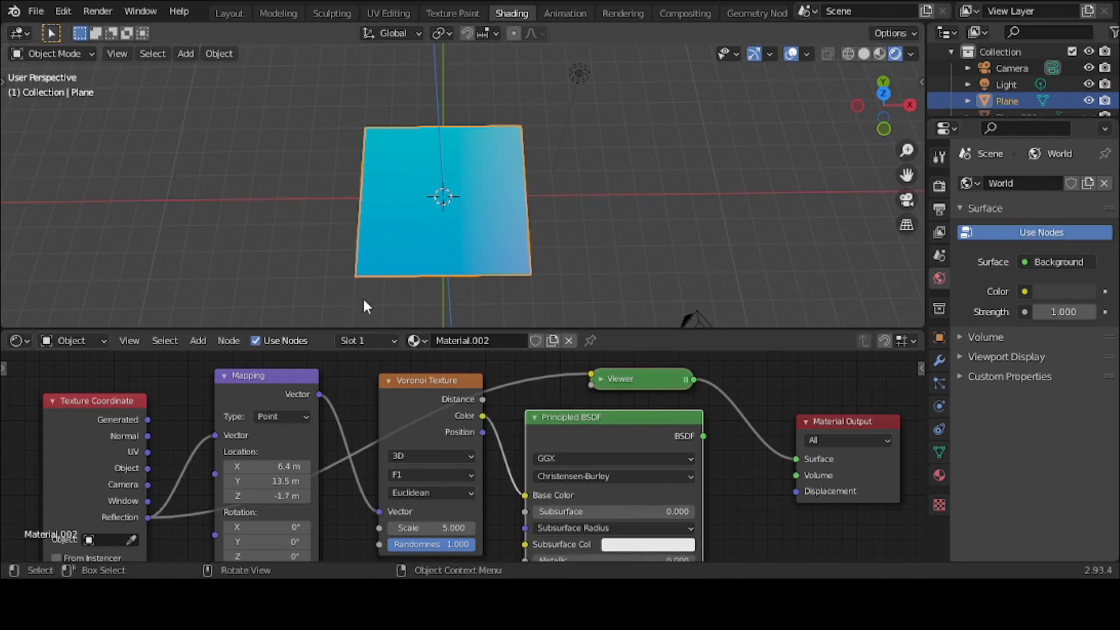
key("grave")
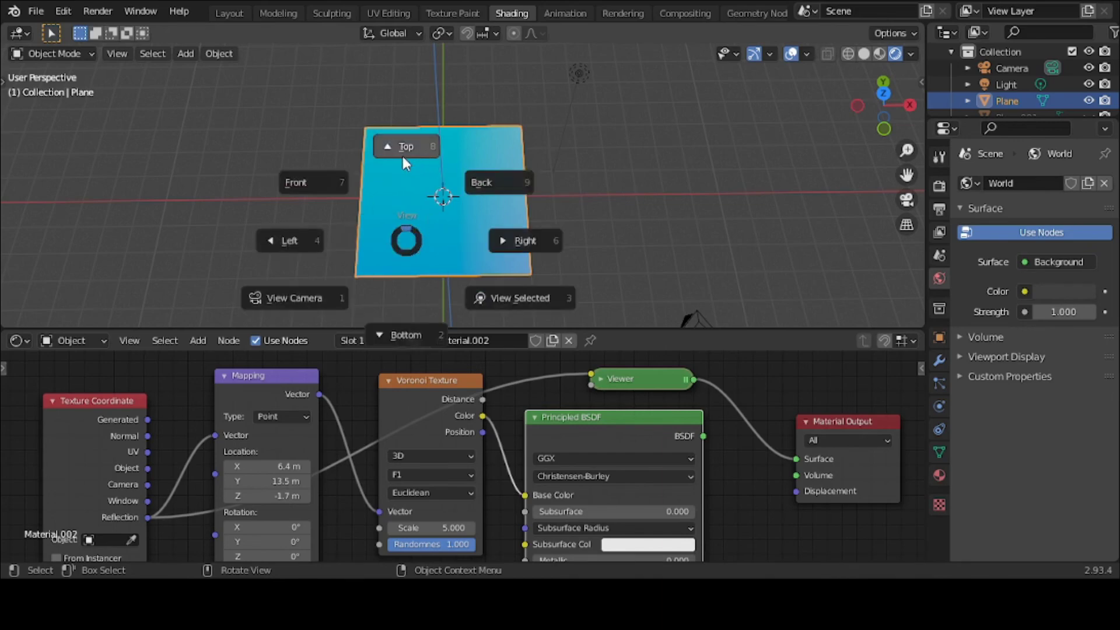
left_click(409, 153)
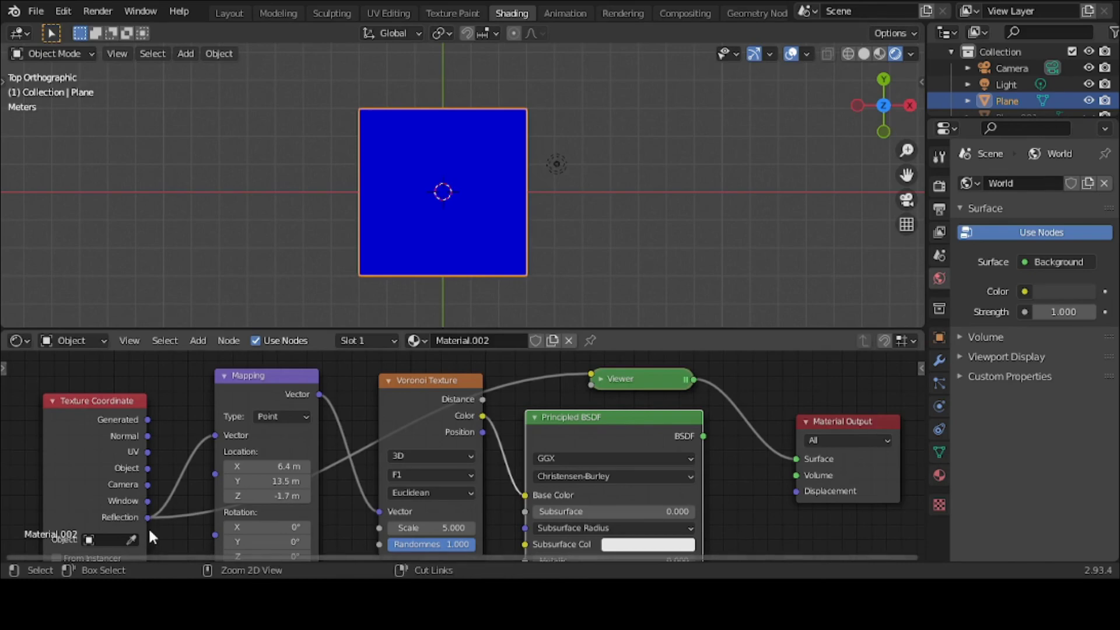
Move the Texture Coordinate links for the Mapping and Viewer nodes from the Reflection output to UV
left_click_drag(146, 516, 148, 452, "ctrl")
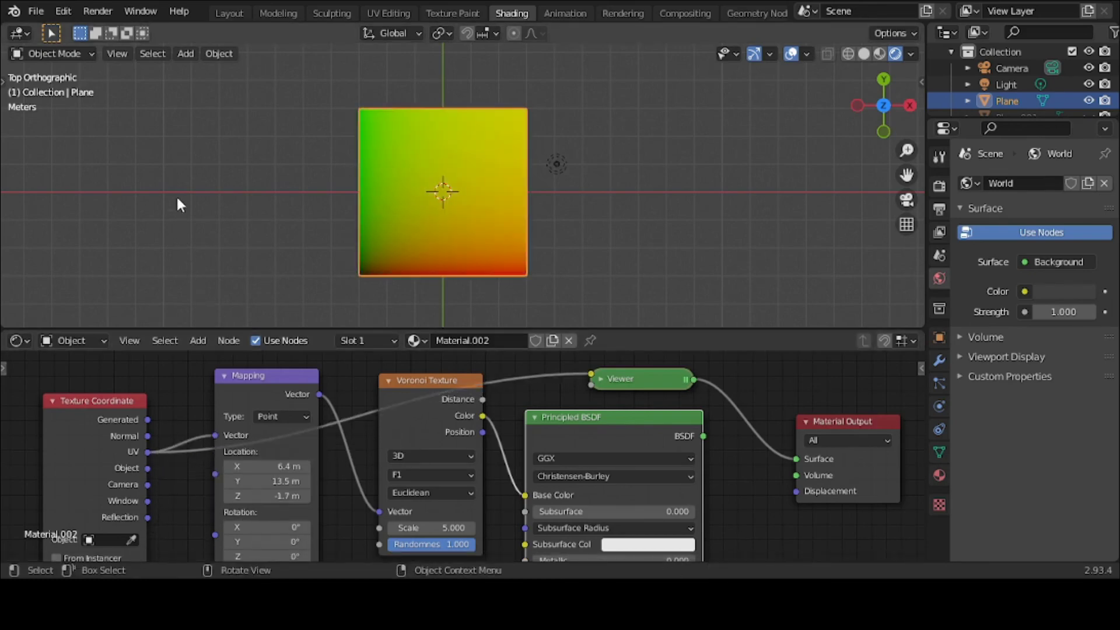
key("n")
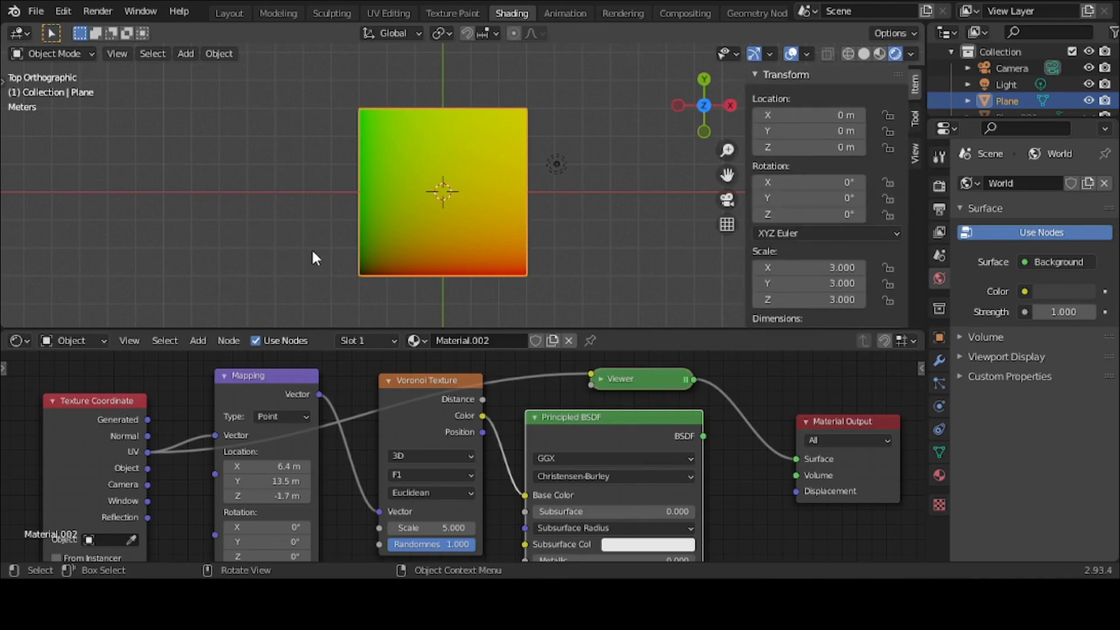
key("n")
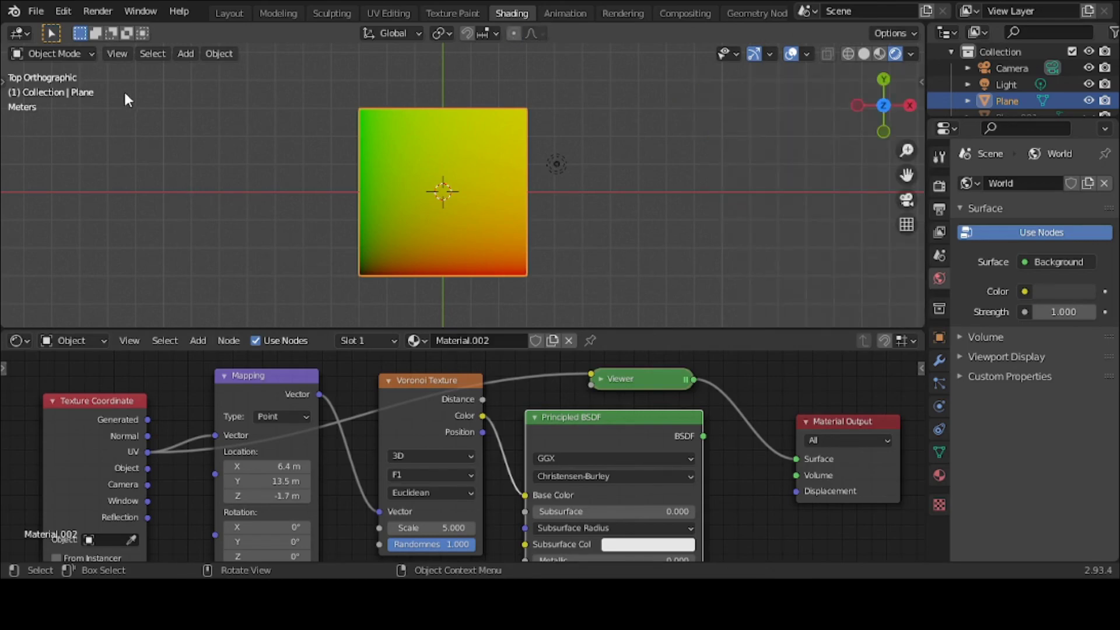
Annotate the plane with a small circle at its centre and freehand lines running from it to all four edges
left_click(3, 82)
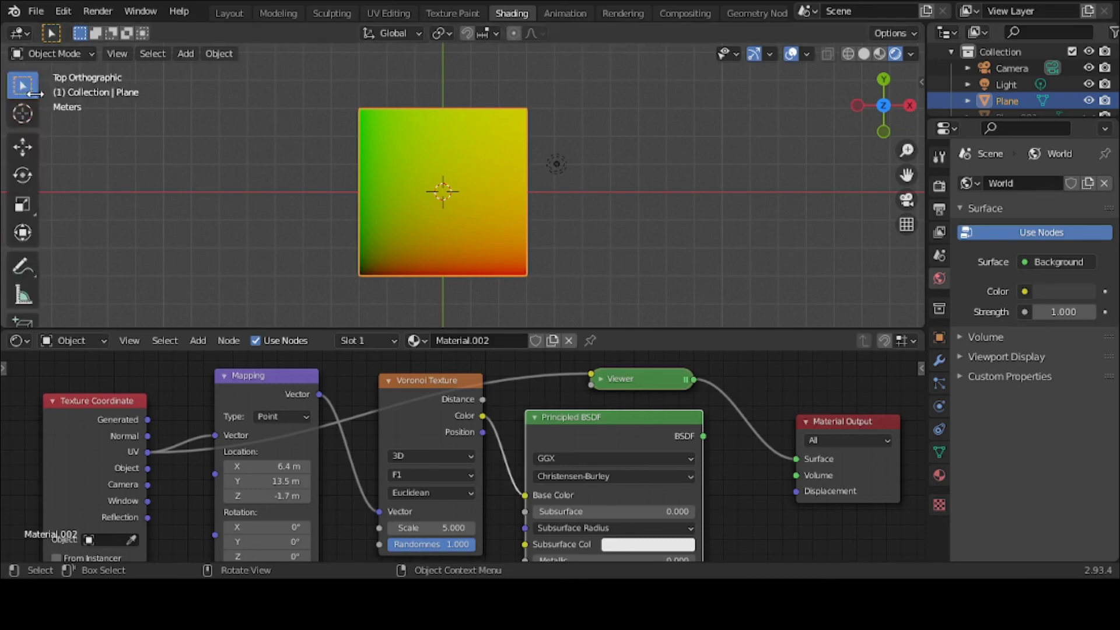
left_click(25, 266)
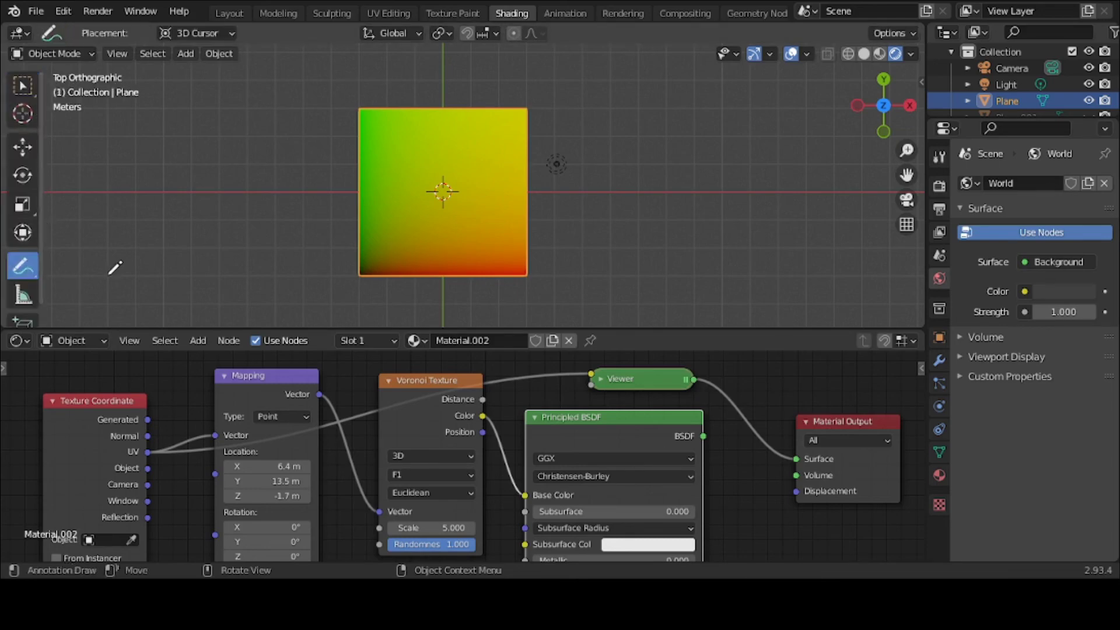
mouse_move(453, 182)
left_mouse_down()
mouse_move(441, 183)
mouse_move(444, 198)
mouse_move(455, 187)
mouse_move(444, 184)
mouse_move(452, 109)
left_mouse_up()
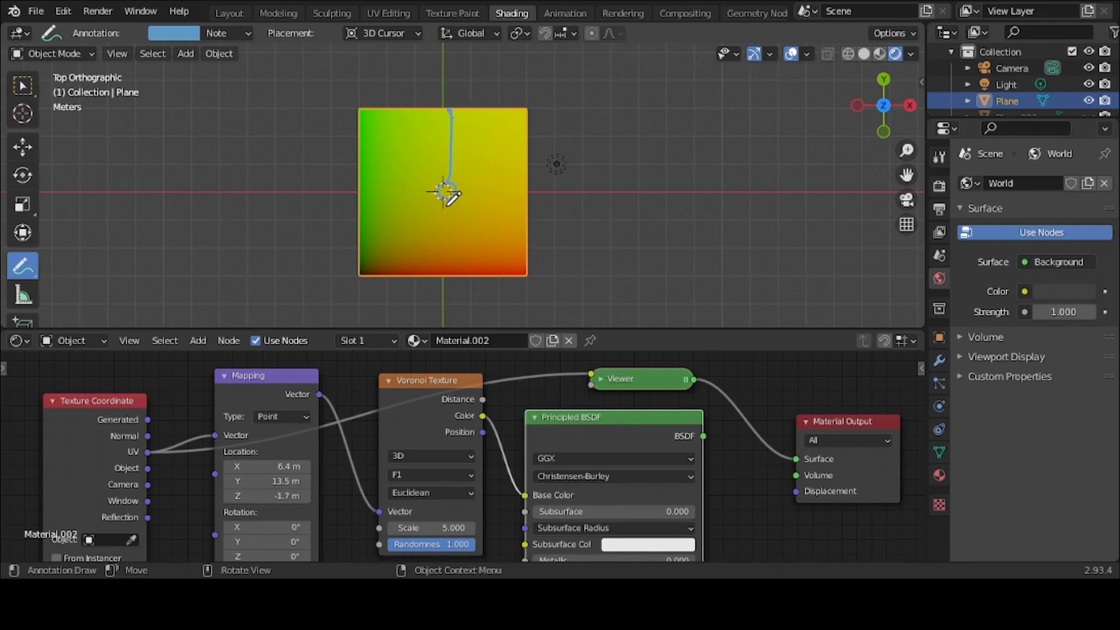
mouse_move(445, 199)
left_mouse_down()
mouse_move(447, 275)
mouse_move(459, 267)
left_mouse_up()
left_click_drag(458, 193, 529, 193)
left_click_drag(439, 191, 364, 190)
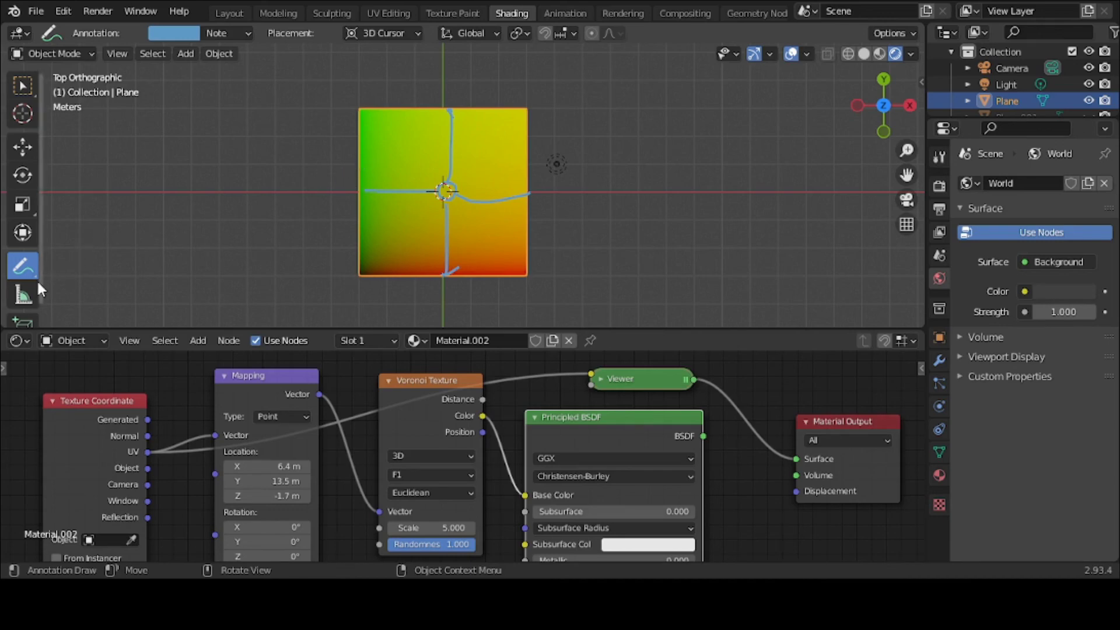
Erase all annotation strokes on the plane and switch back to the Select Box tool
mouse_move(33, 278)
left_mouse_down()
mouse_move(60, 312)
mouse_move(73, 361)
left_mouse_up()
mouse_move(502, 192)
left_mouse_down()
mouse_move(375, 185)
mouse_move(442, 166)
mouse_move(461, 107)
mouse_move(523, 180)
mouse_move(450, 267)
mouse_move(475, 213)
mouse_move(425, 218)
left_mouse_up()
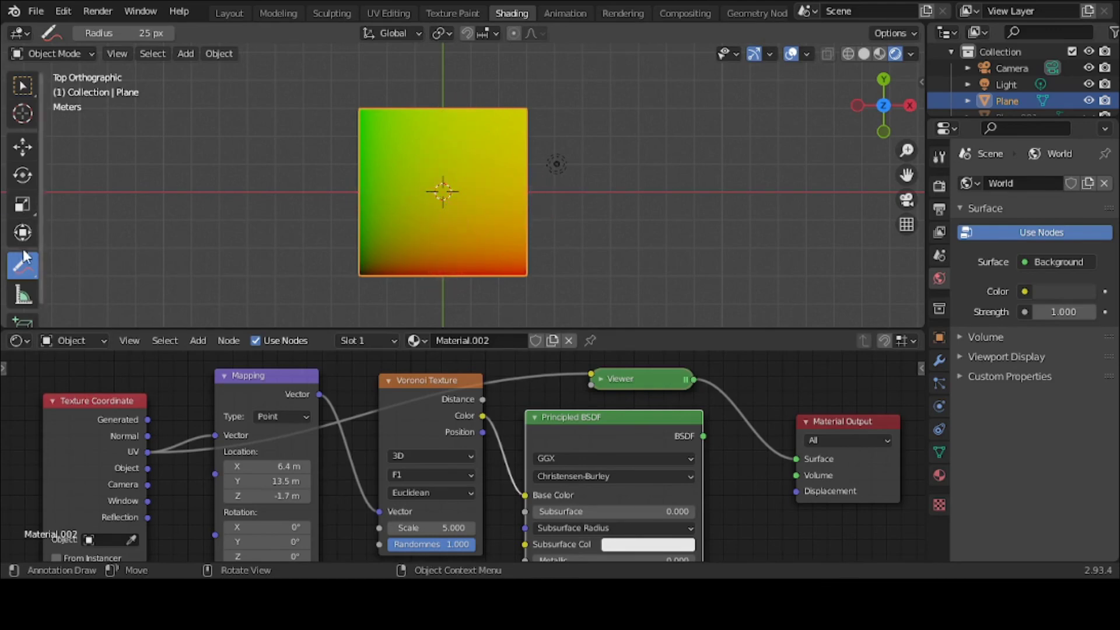
left_click_drag(35, 272, 58, 272)
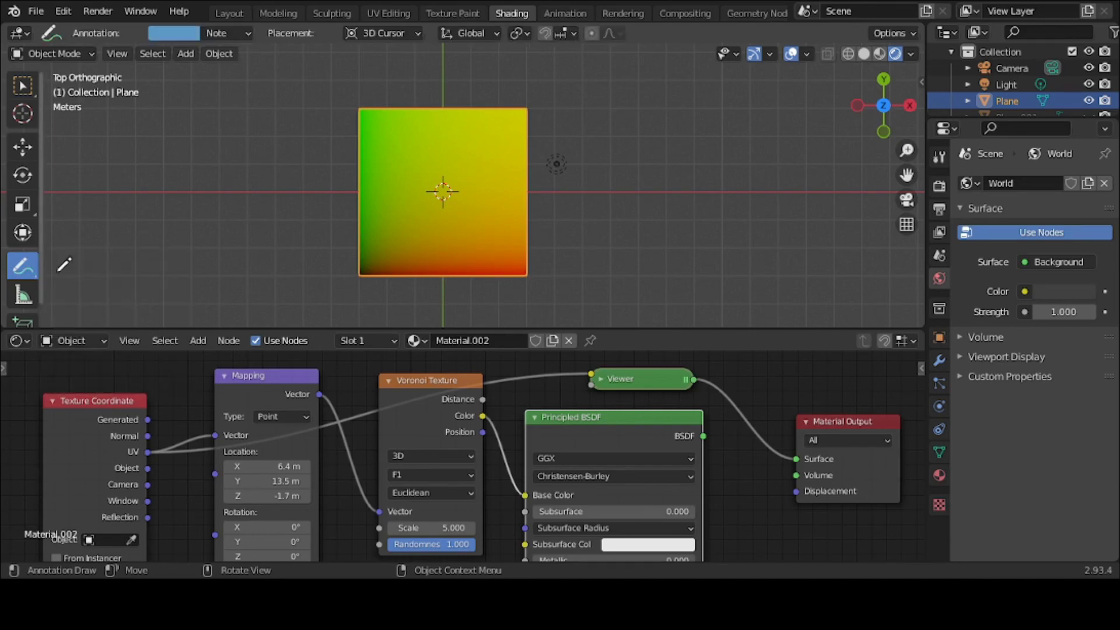
left_click(22, 86)
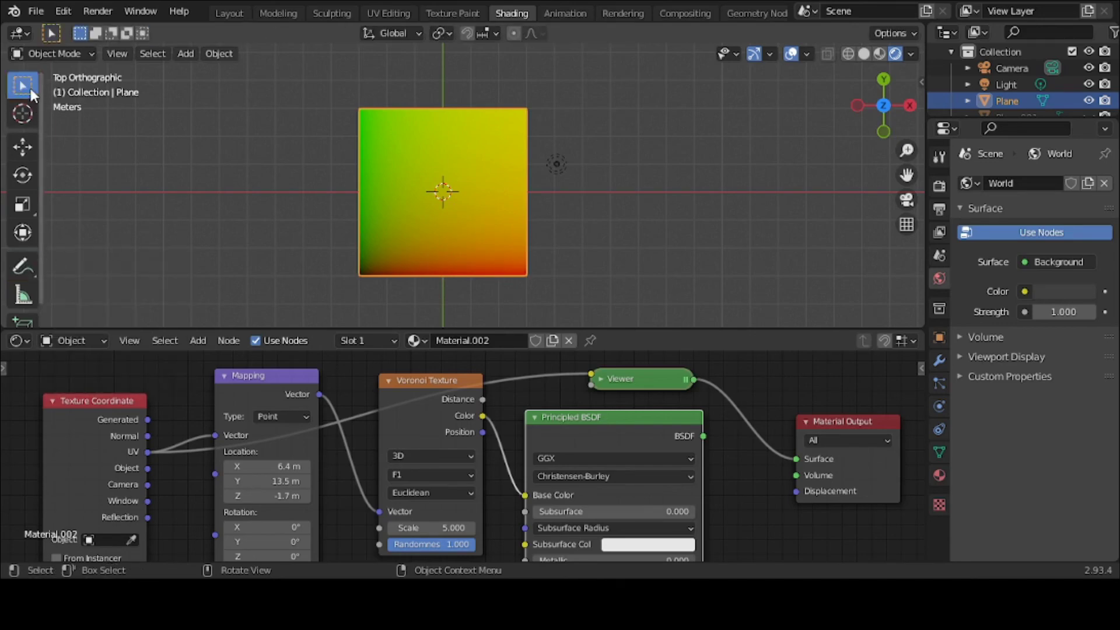